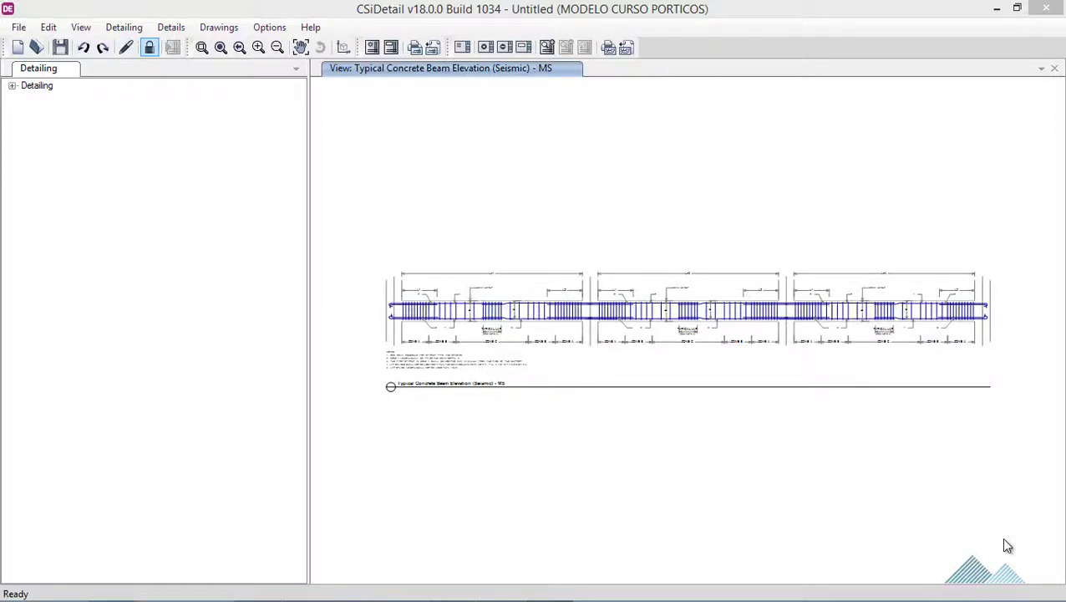
# - Review the detailing units preferences and close them unchanged
pyautogui.click(126, 28)
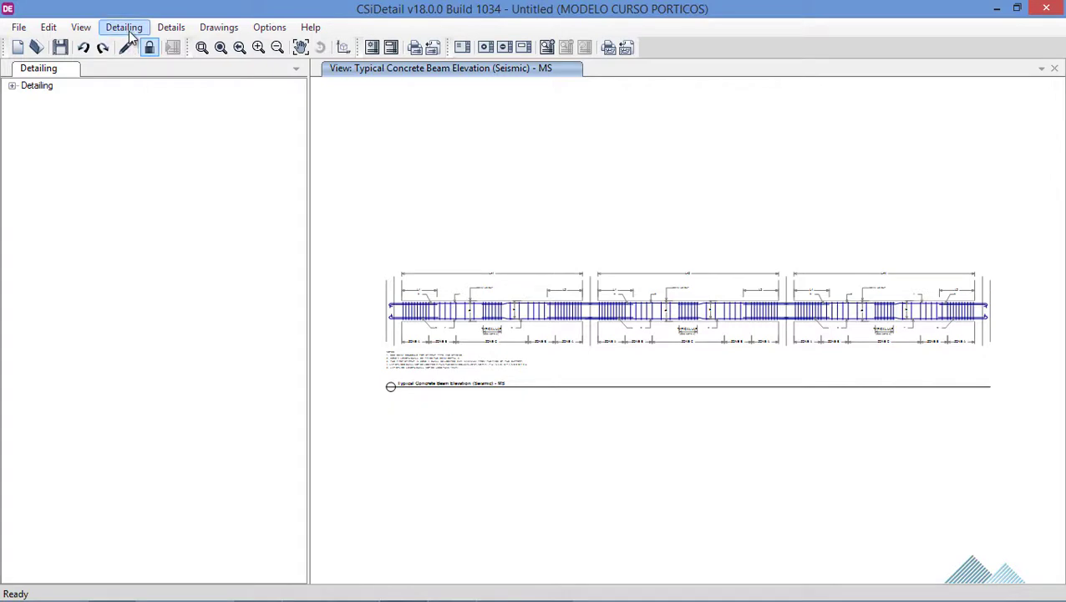
pyautogui.click(130, 30)
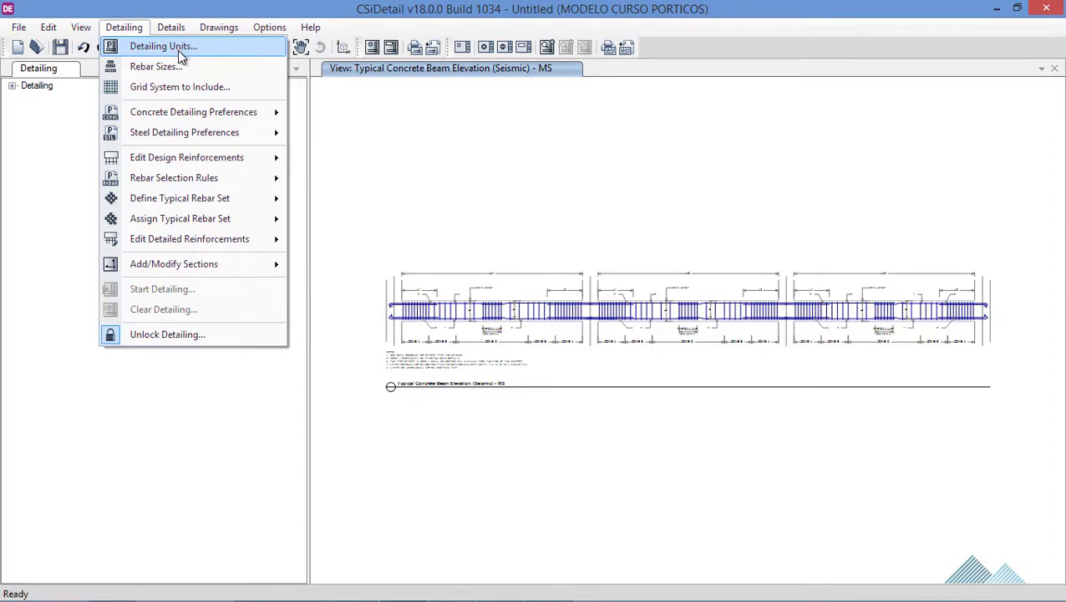
pyautogui.click(179, 49)
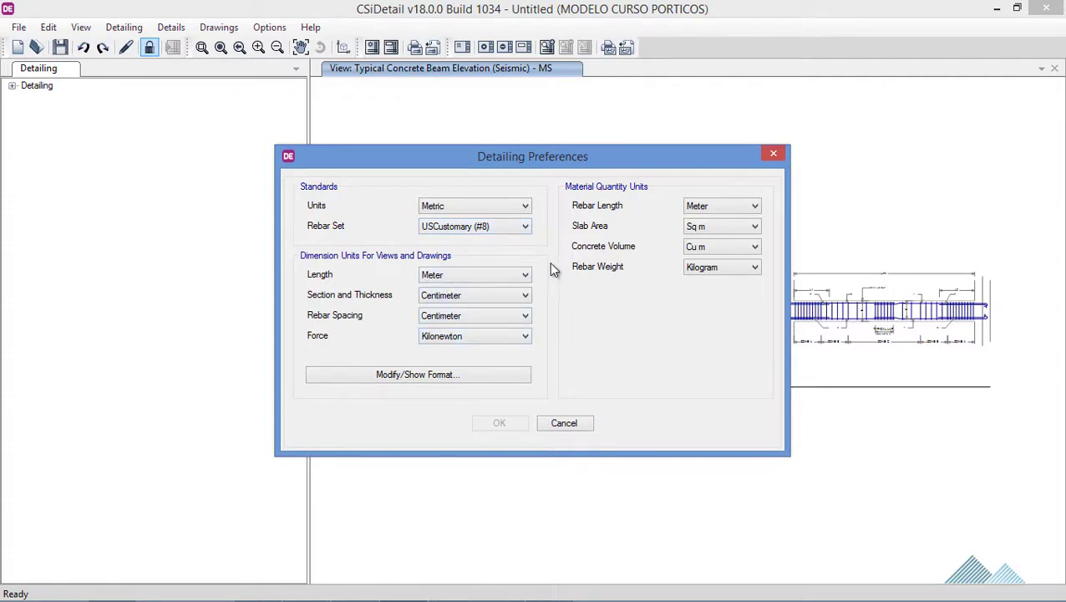
pyautogui.click(561, 424)
# - Inspect the reinforcing bar sizes table and grid visibility settings, closing both unchanged
pyautogui.click(124, 28)
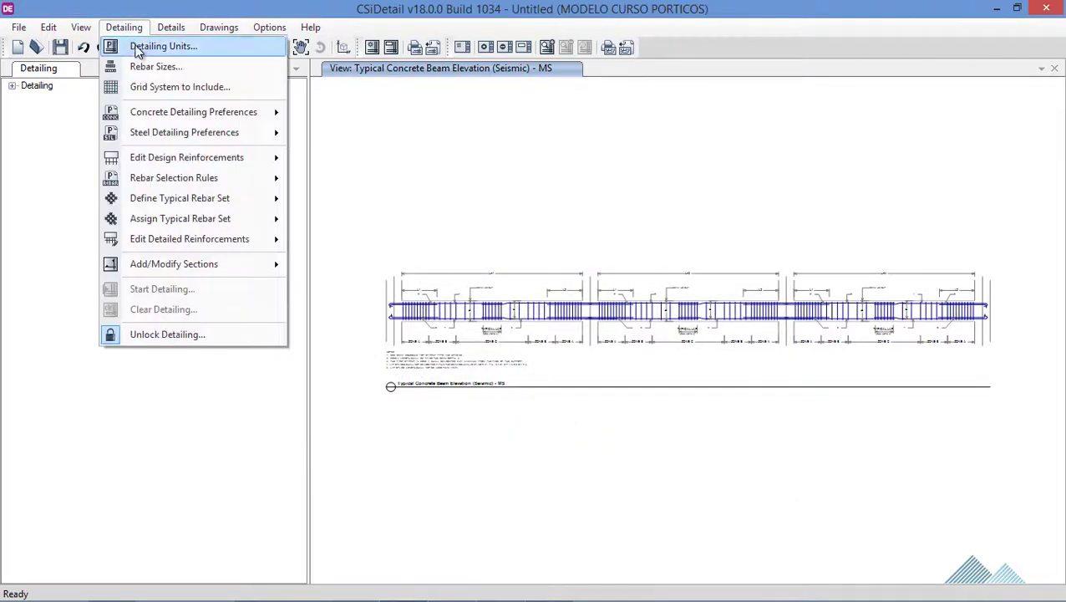
pyautogui.click(141, 67)
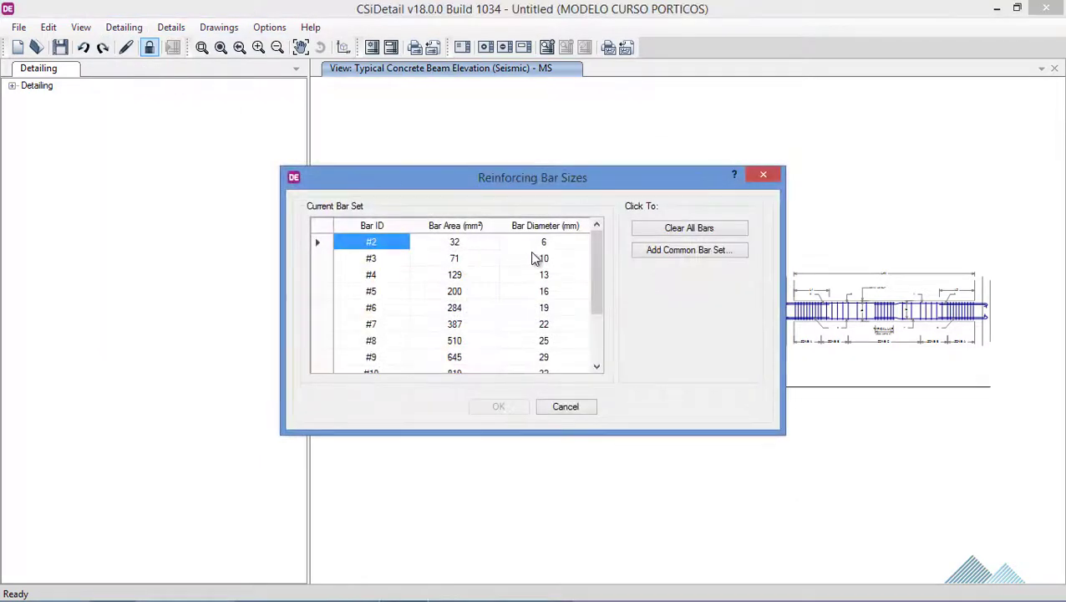
pyautogui.click(565, 406)
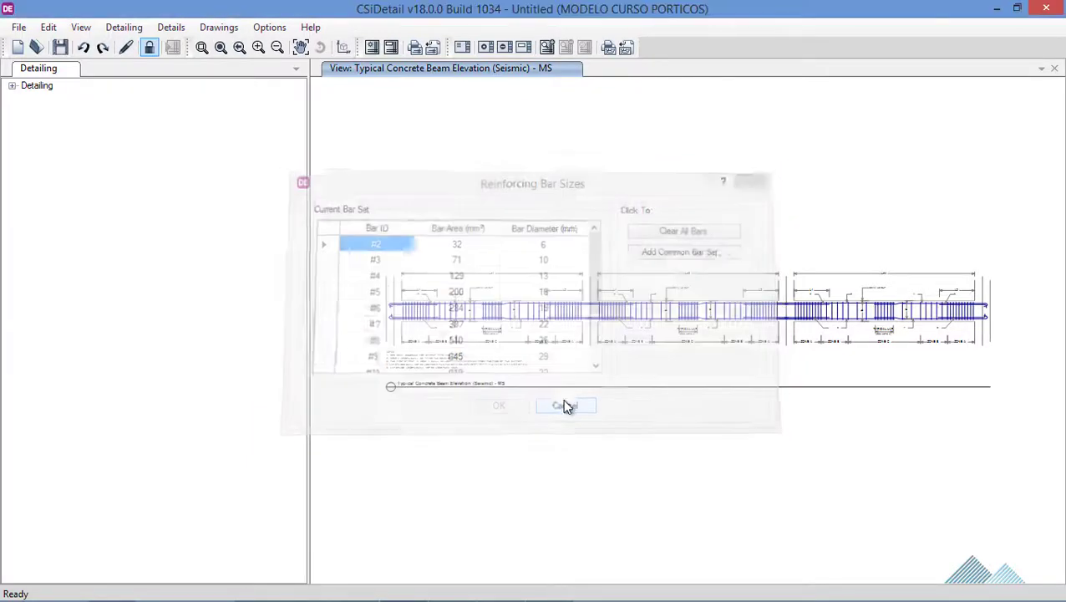
pyautogui.click(123, 27)
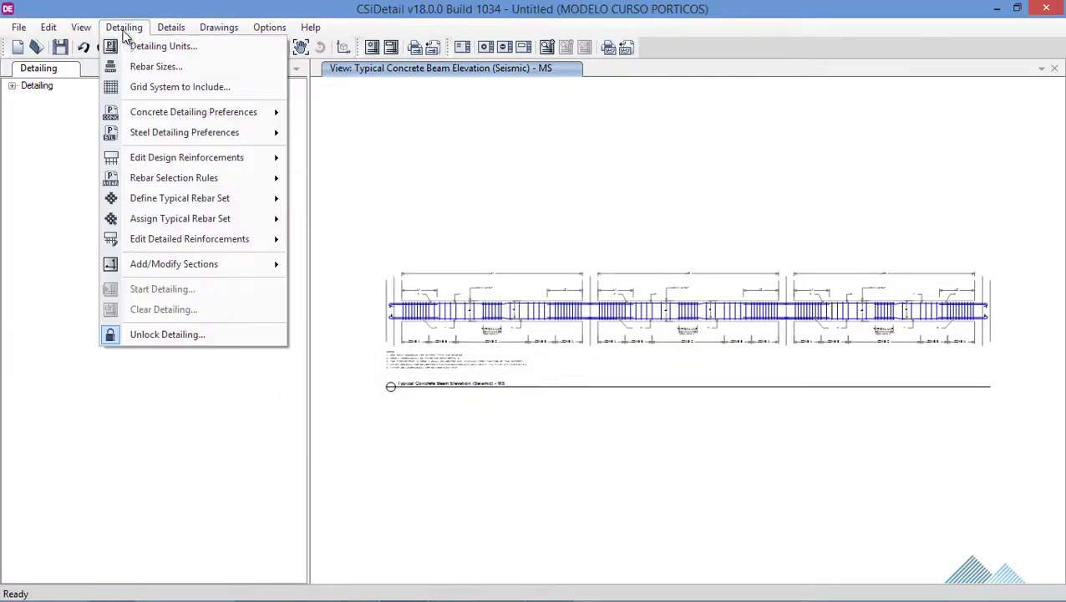
pyautogui.click(138, 86)
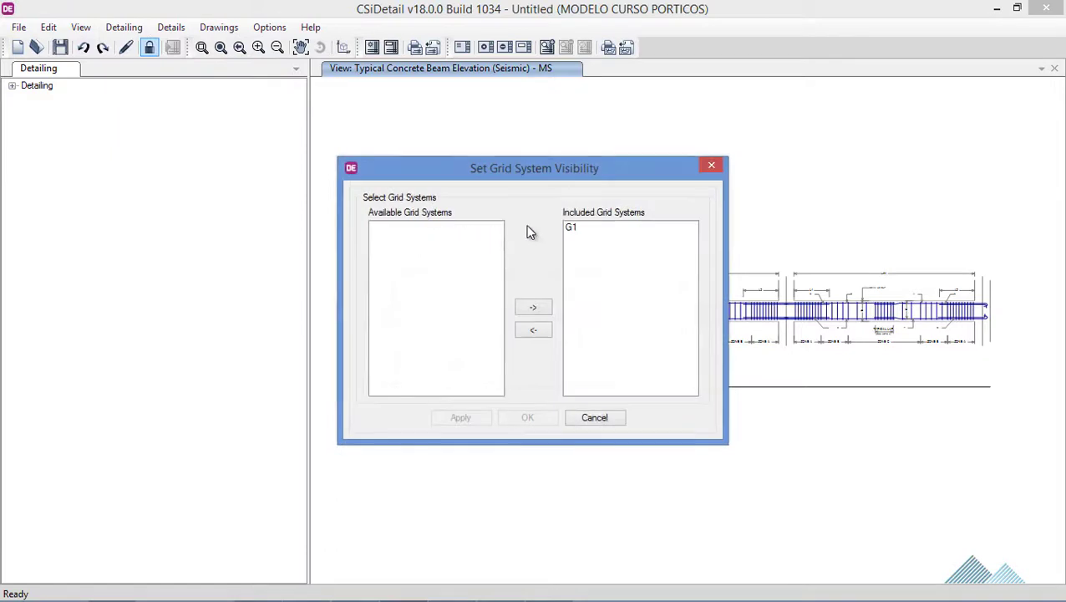
pyautogui.click(596, 419)
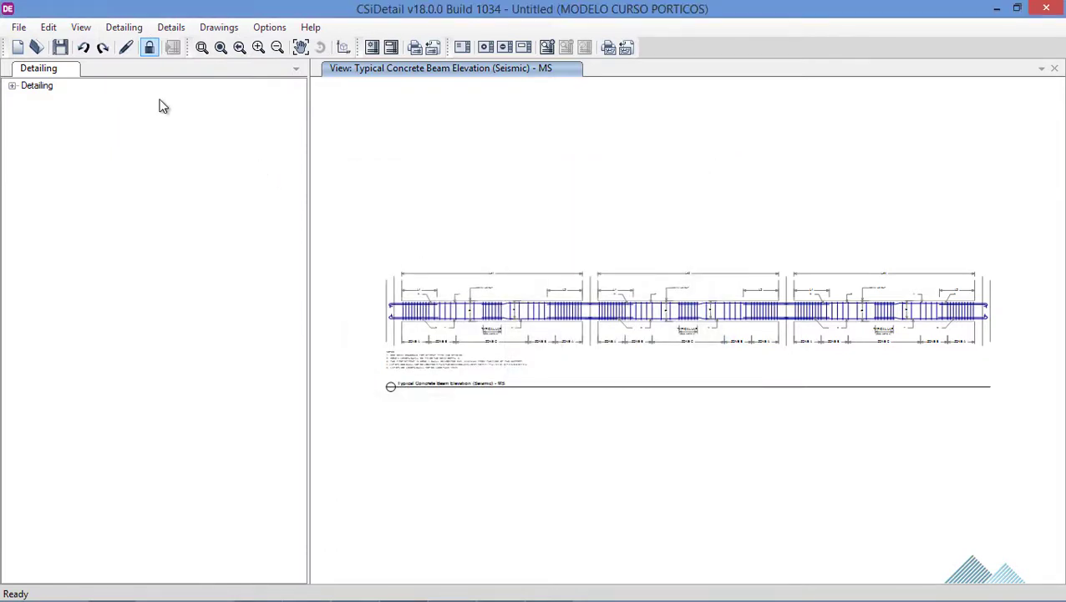
# - Review the concrete detailing preferences for beams and remove the extra C from the column label prefix
pyautogui.click(124, 28)
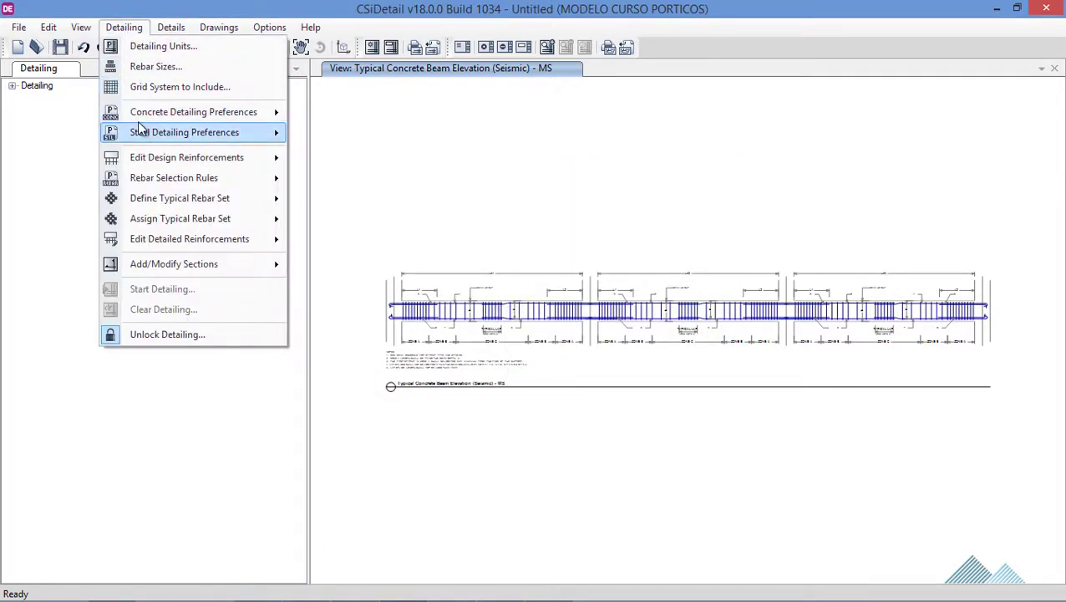
pyautogui.moveTo(193, 112)
pyautogui.click(319, 133)
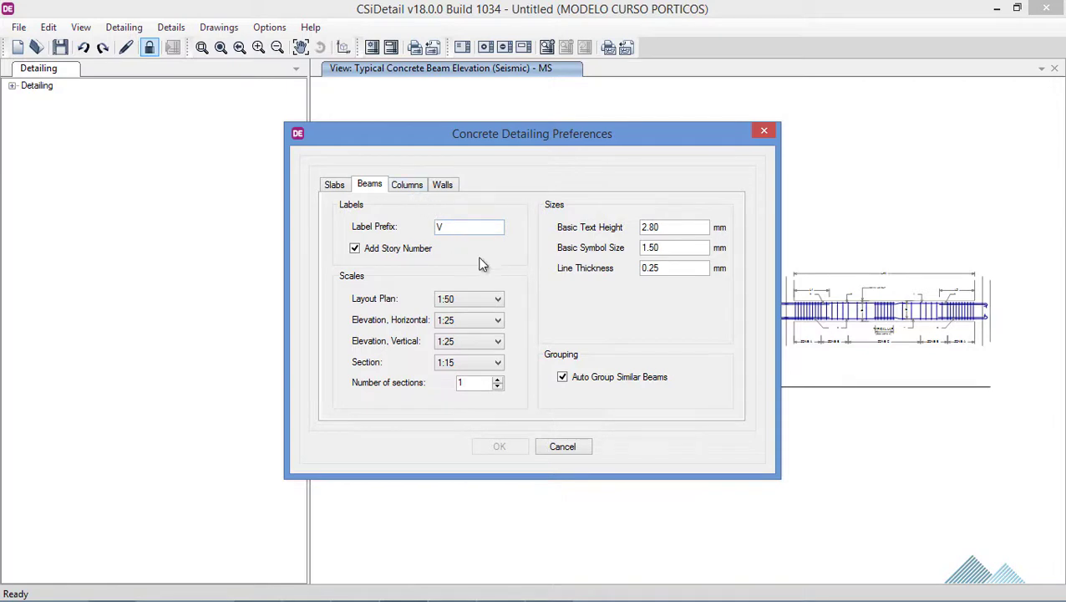
pyautogui.click(412, 186)
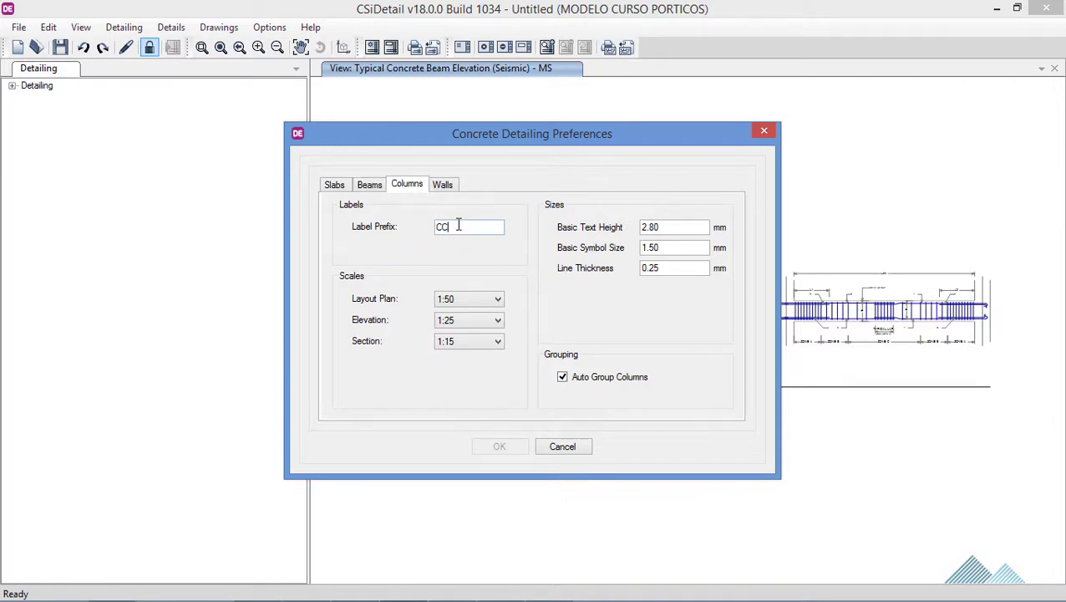
pyautogui.press('BackSpace')
pyautogui.hotkey('ctrl', 'shift', 'Tab')
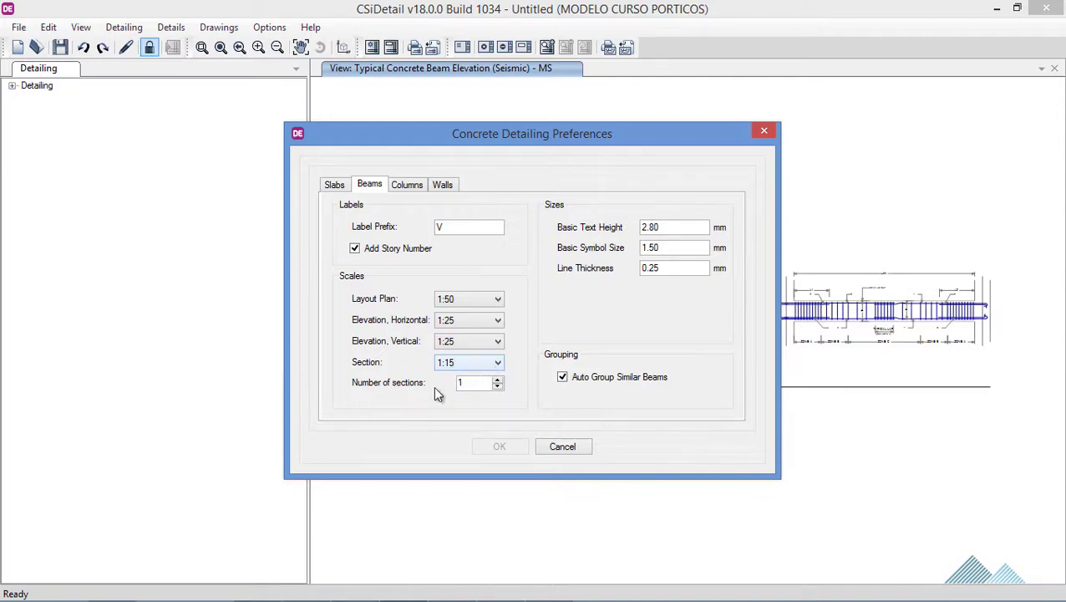
pyautogui.click(556, 449)
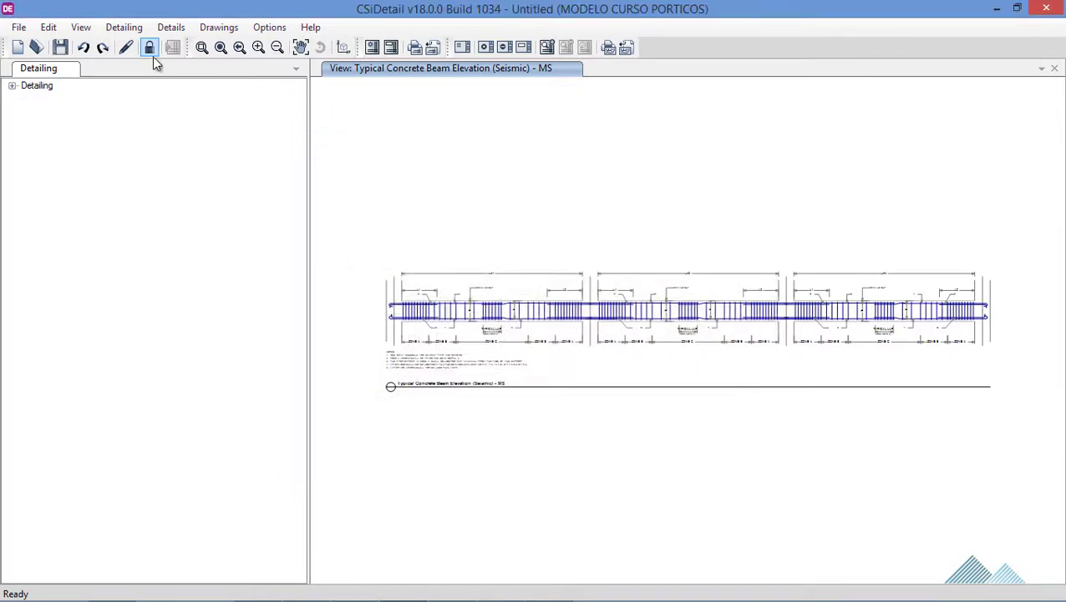
# - Review the beam design reinforcement table, selecting rows PISO 2 B33 to PISO 4 B34, then close it
pyautogui.click(123, 26)
pyautogui.moveTo(187, 157)
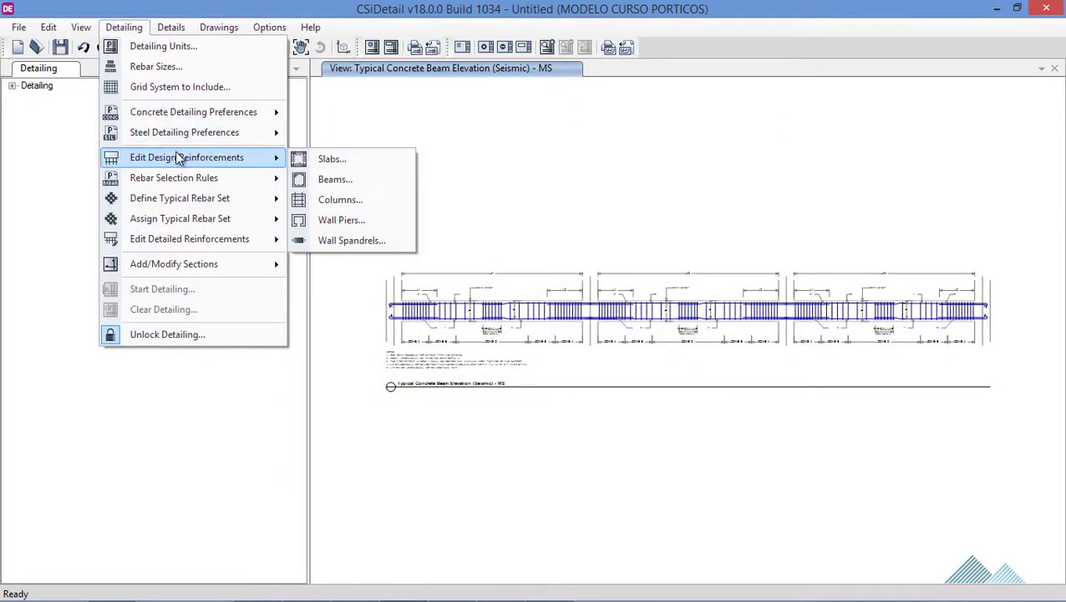
pyautogui.click(341, 179)
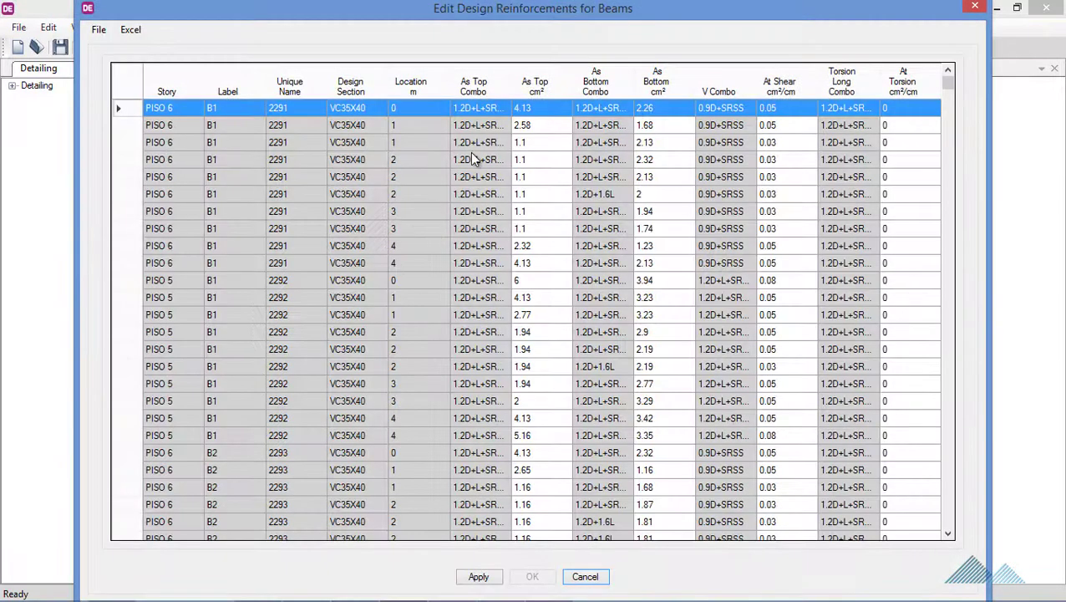
pyautogui.click(138, 33)
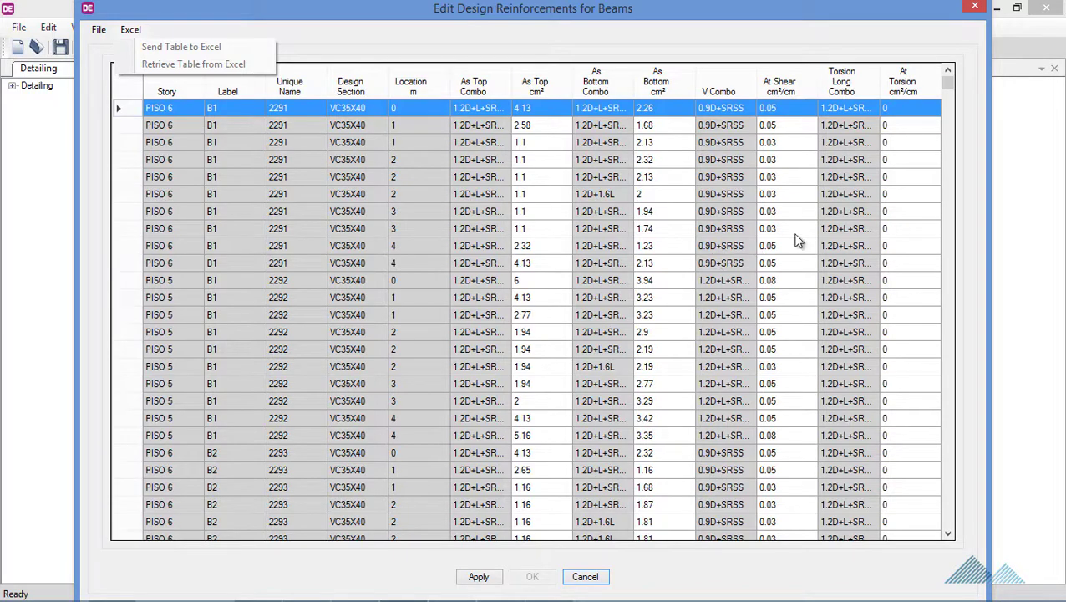
pyautogui.moveTo(949, 93); pyautogui.dragTo(956, 338)
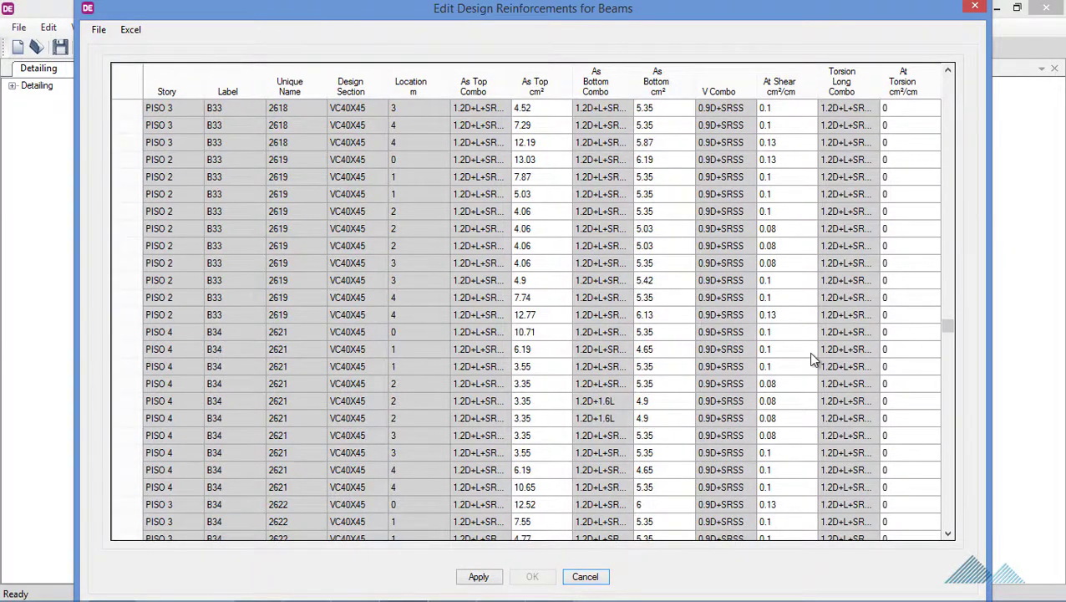
pyautogui.moveTo(808, 352); pyautogui.dragTo(808, 314)
pyautogui.moveTo(950, 333); pyautogui.dragTo(952, 382)
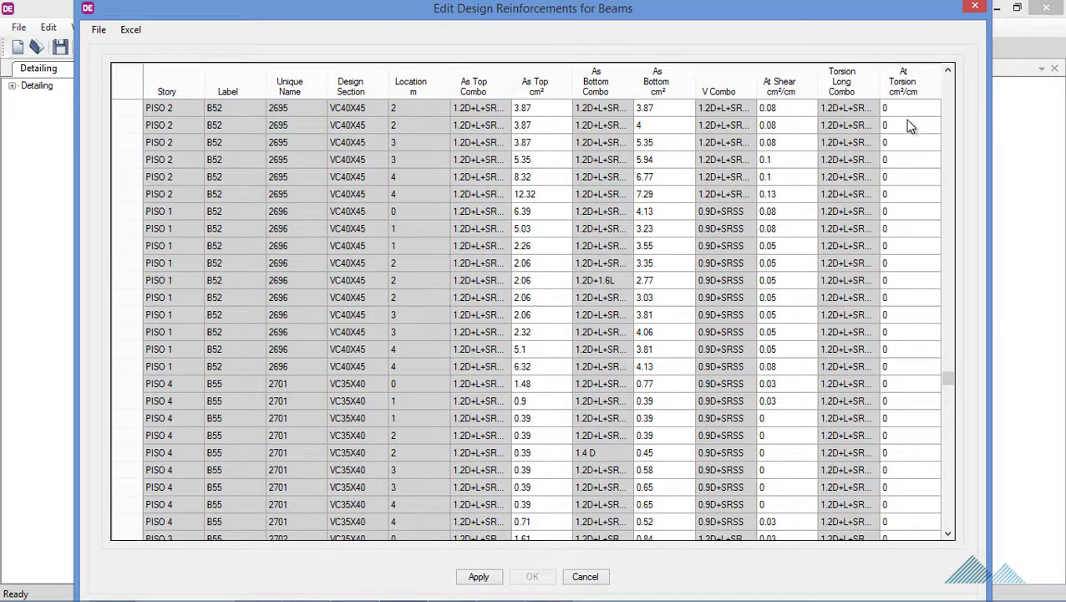
pyautogui.click(974, 8)
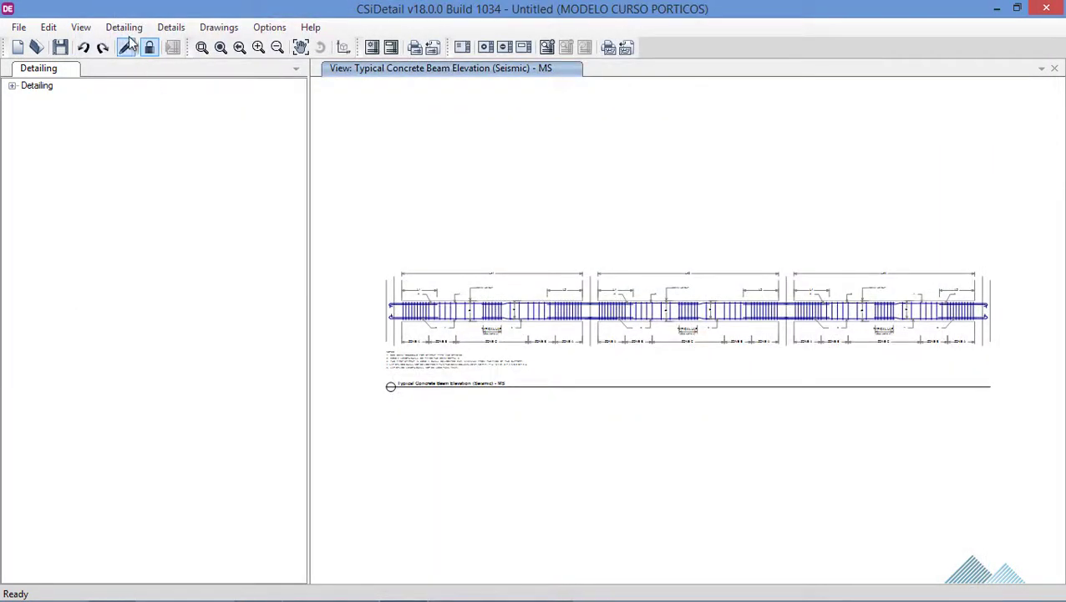
# - Compare the seismic rebar selection rules for beams and columns, closing without changes
pyautogui.click(124, 28)
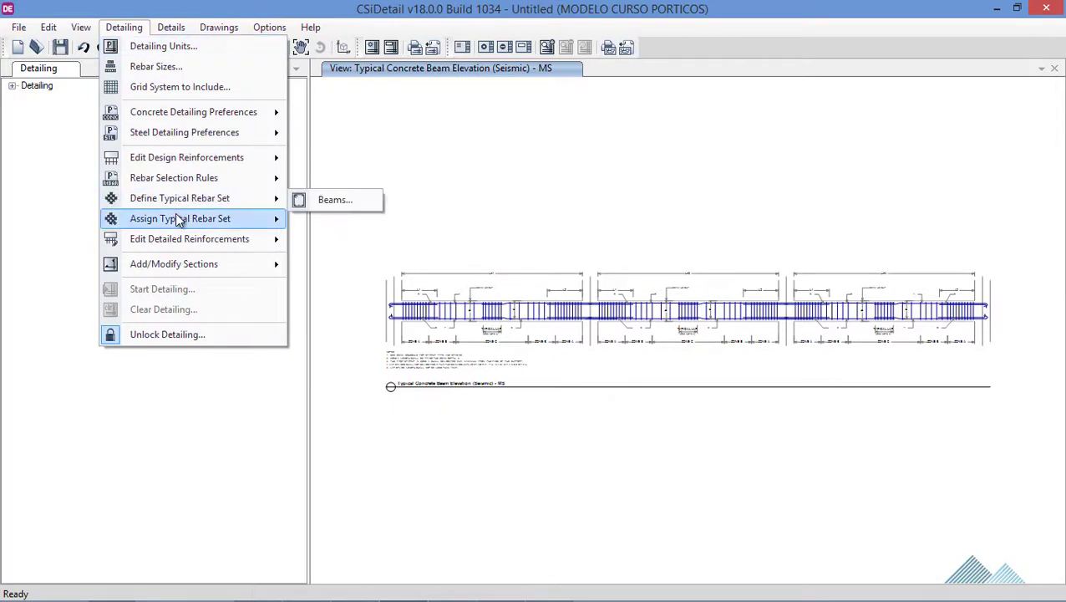
pyautogui.moveTo(174, 177)
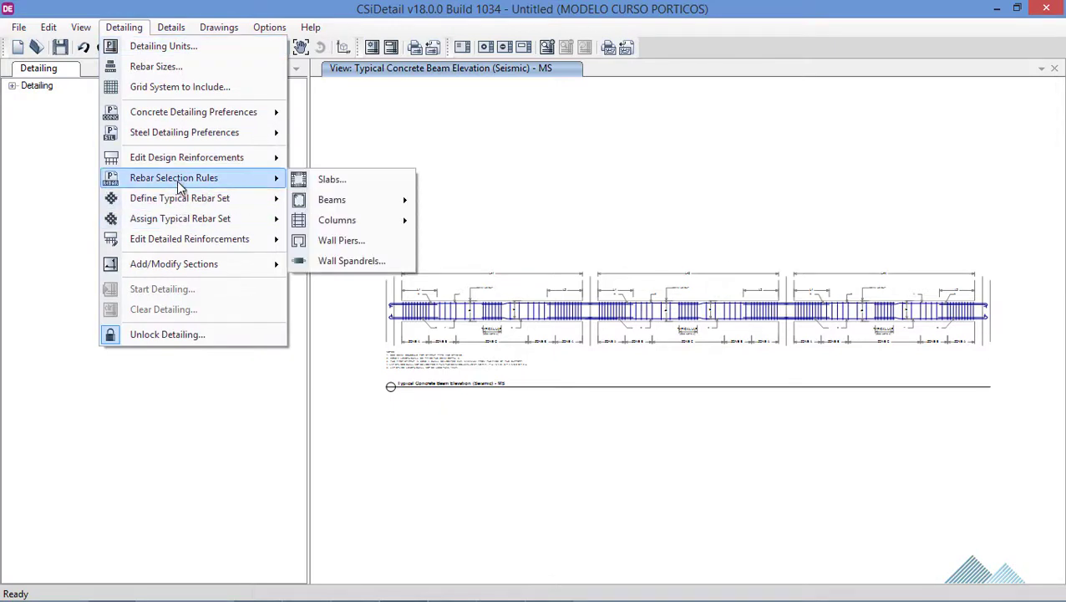
pyautogui.moveTo(332, 199)
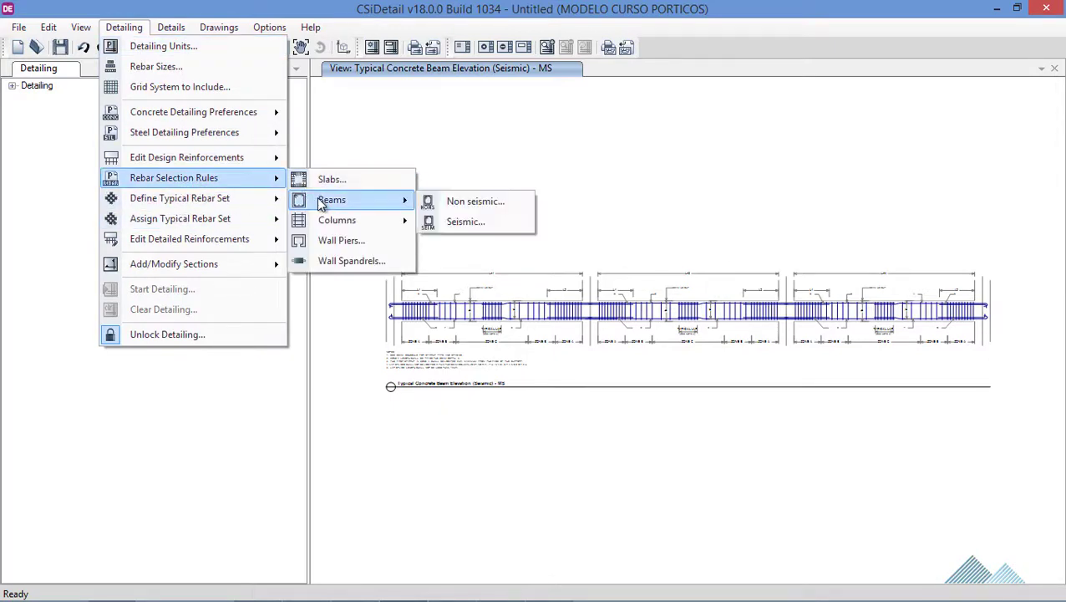
pyautogui.click(465, 221)
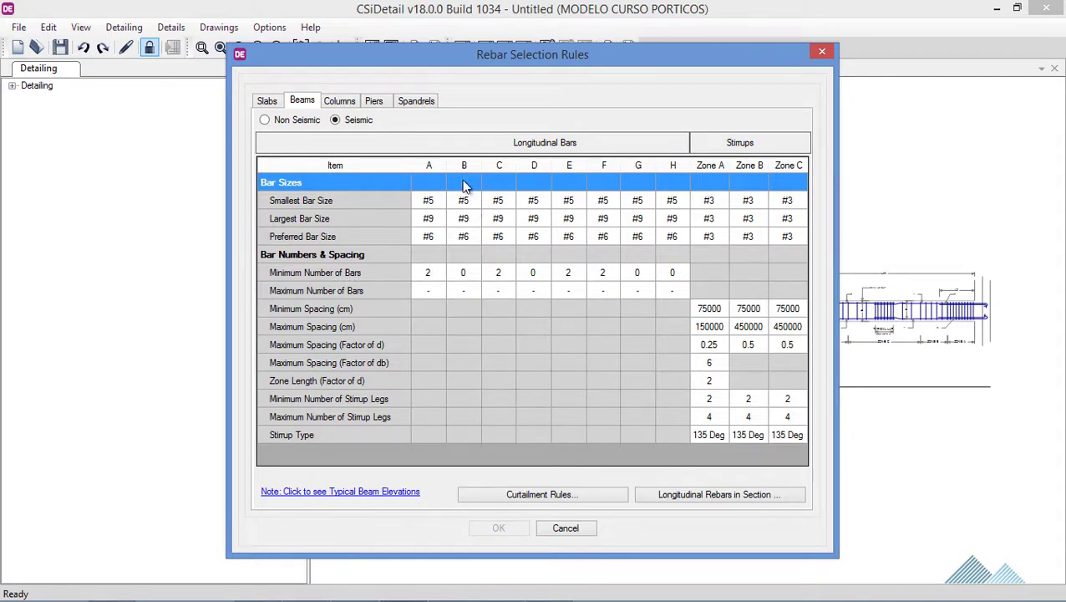
pyautogui.click(340, 102)
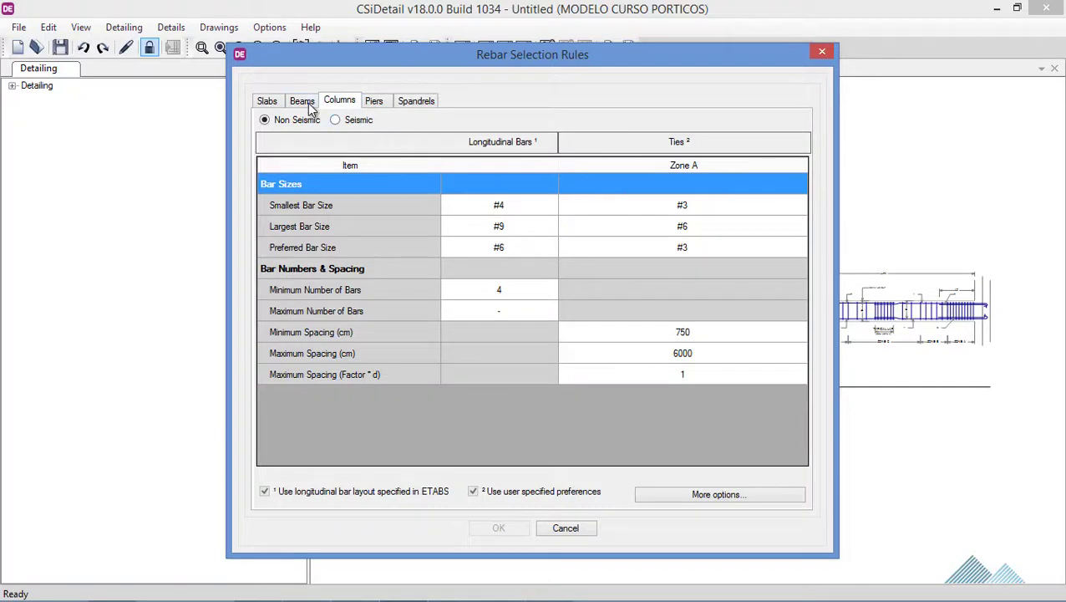
pyautogui.click(309, 104)
pyautogui.click(333, 120)
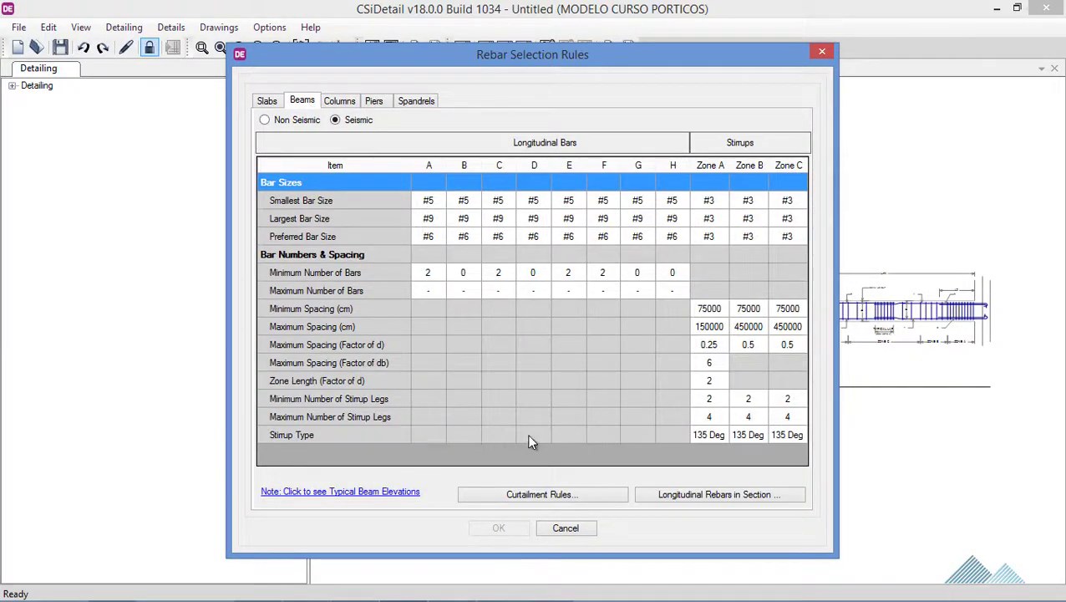
pyautogui.click(572, 525)
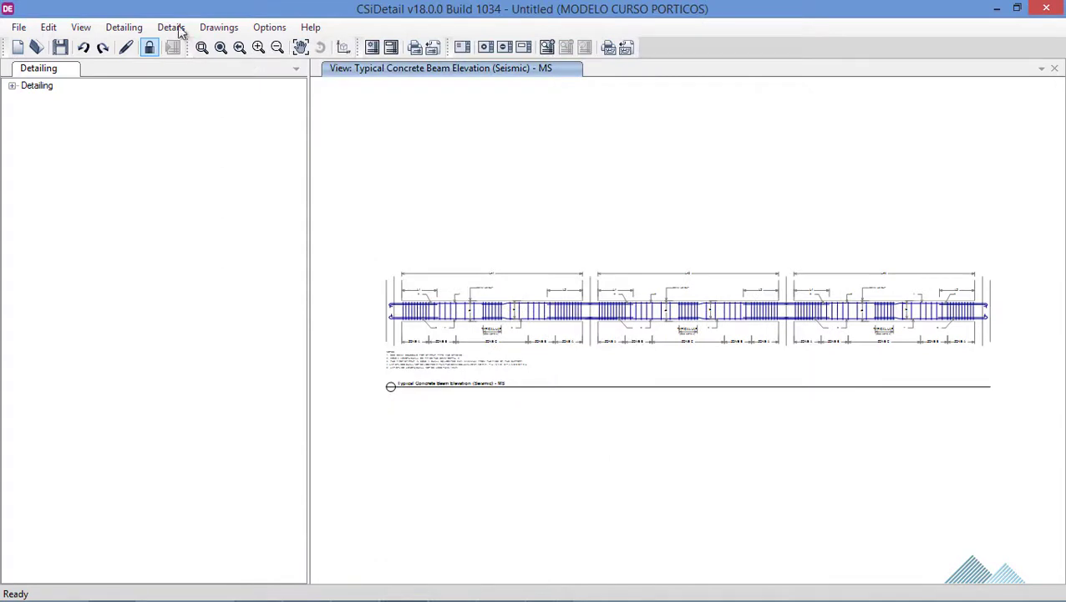
# - Open the detailed reinforcement table for beams with seismic data and scroll through it
pyautogui.click(124, 27)
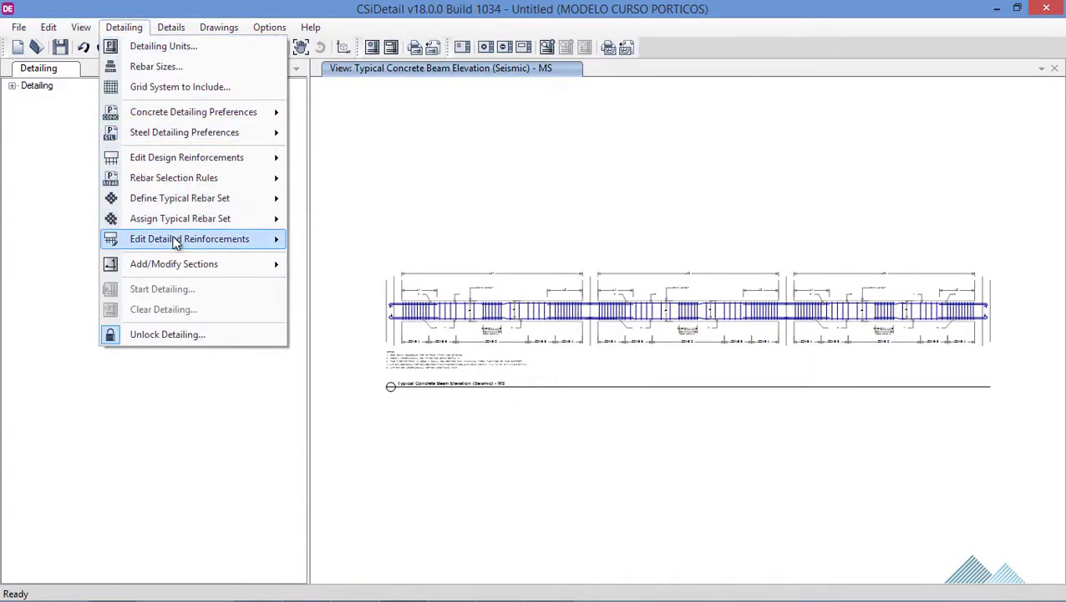
pyautogui.click(321, 241)
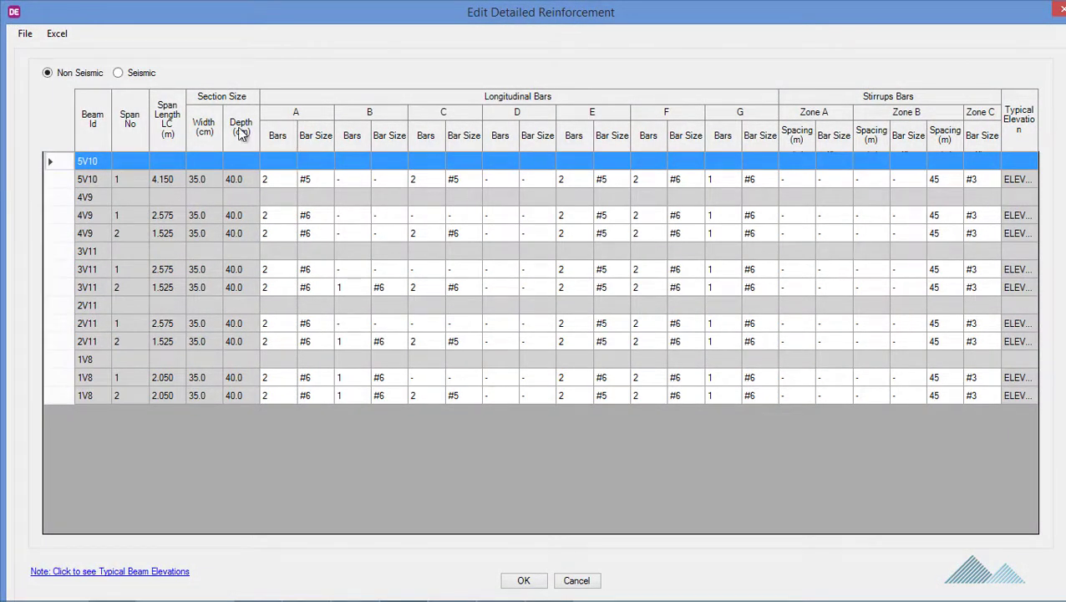
pyautogui.click(118, 74)
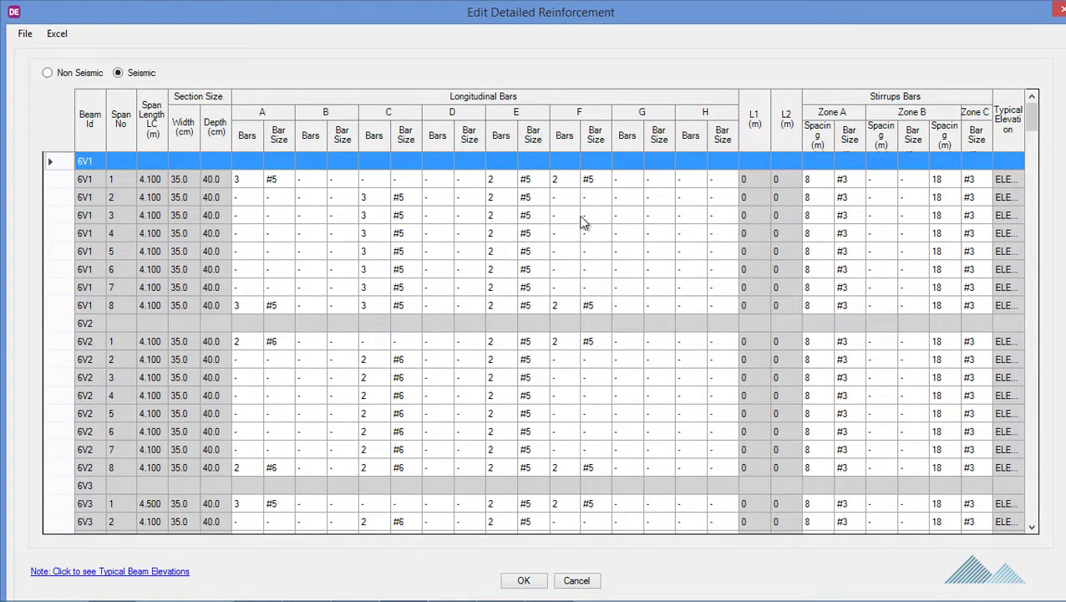
pyautogui.moveTo(1034, 125); pyautogui.dragTo(1040, 357)
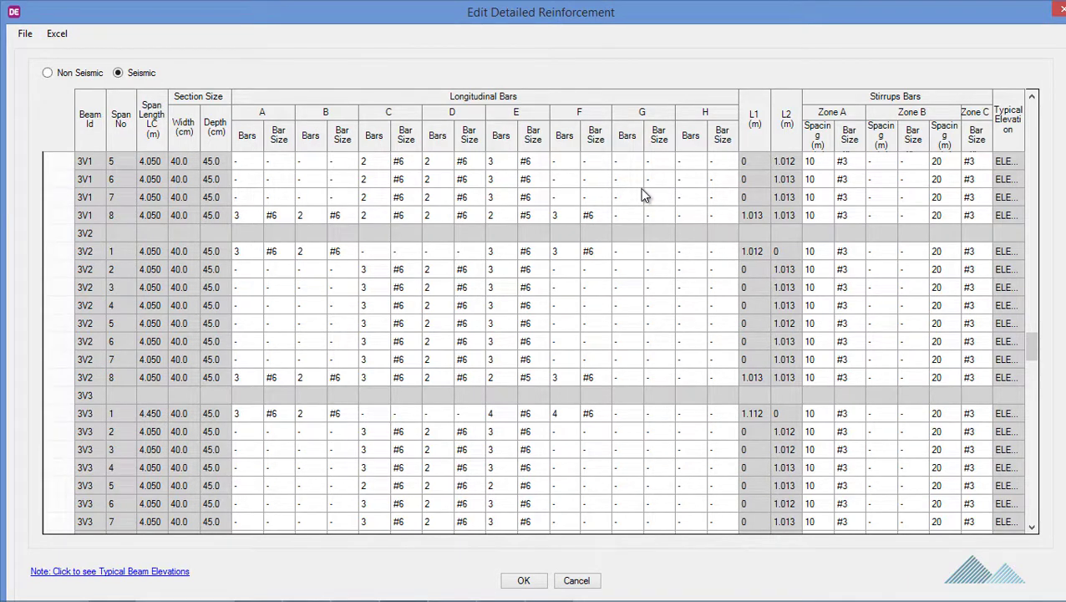
pyautogui.click(60, 33)
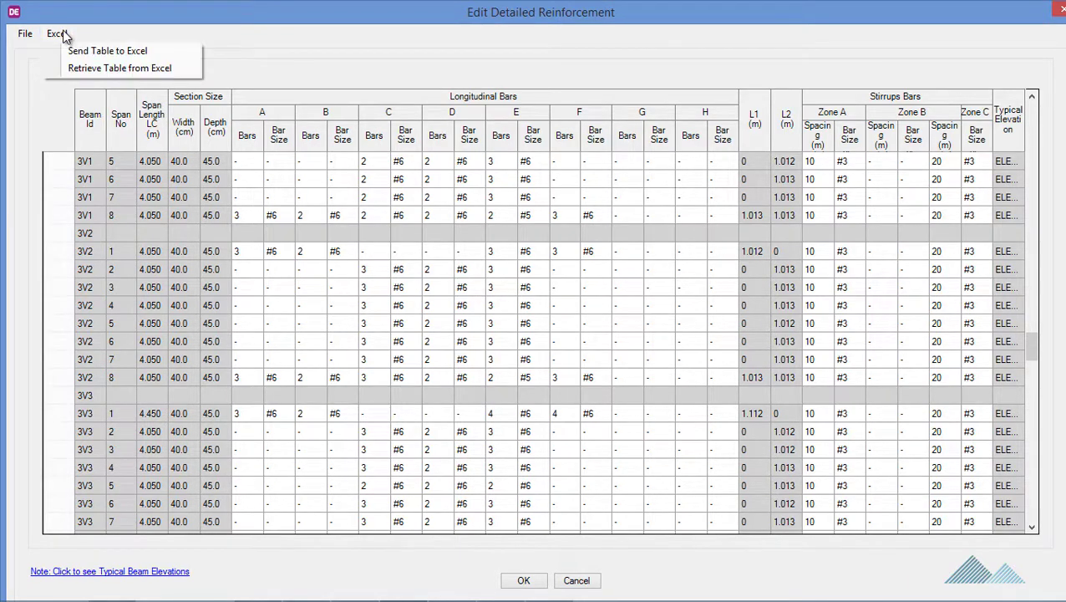
# - Send the seismic beam reinforcement table to the MIERCOLES RESUMEN Excel workbook
pyautogui.click(122, 51)
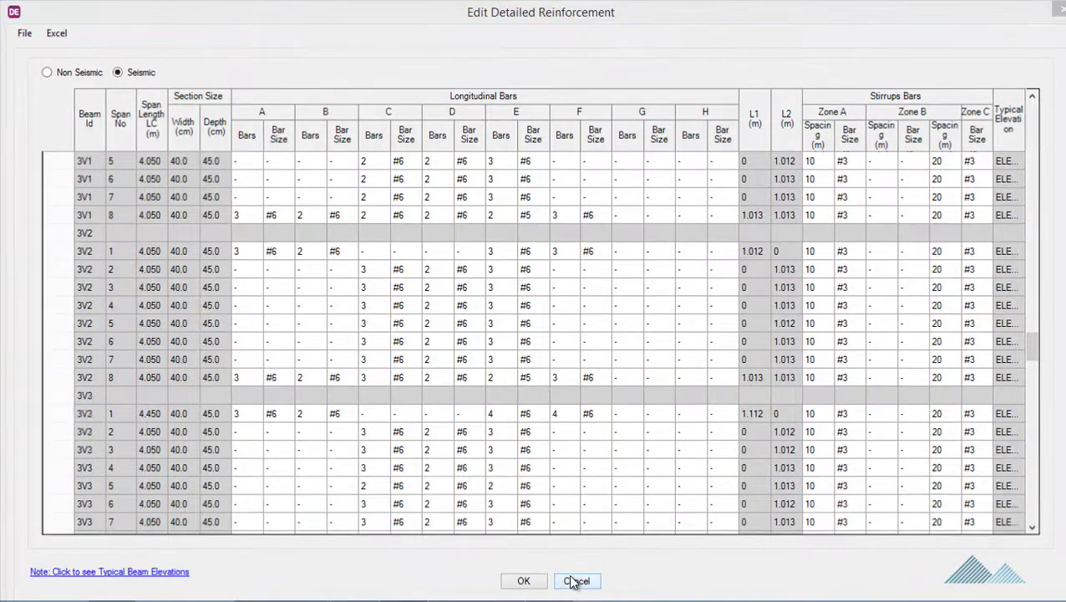
# - Close the reinforcement table and open the beam sections editor on beam 3V2
pyautogui.click(576, 580)
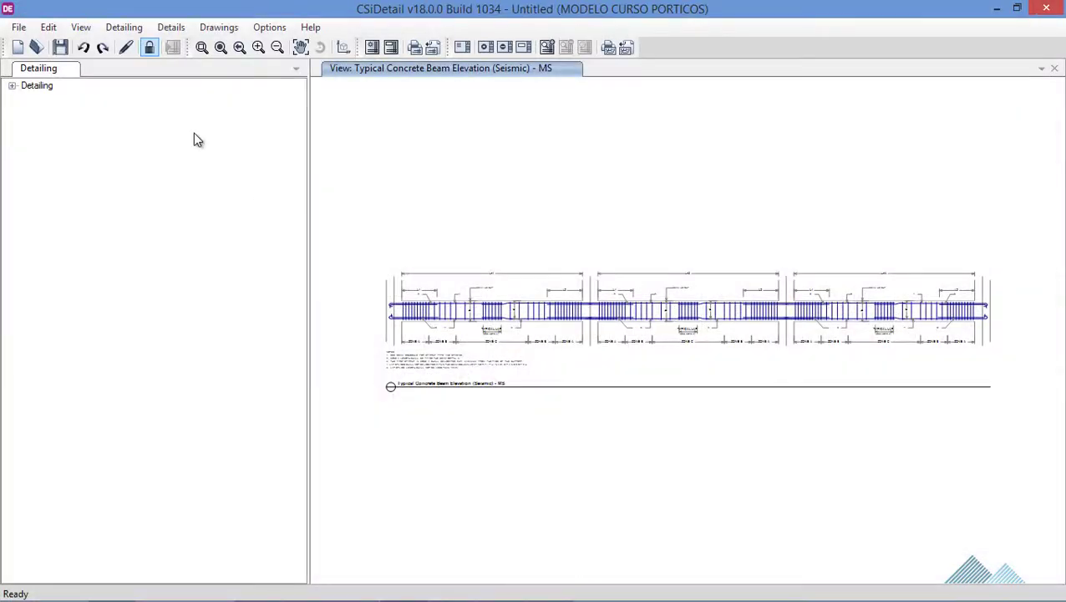
pyautogui.click(124, 27)
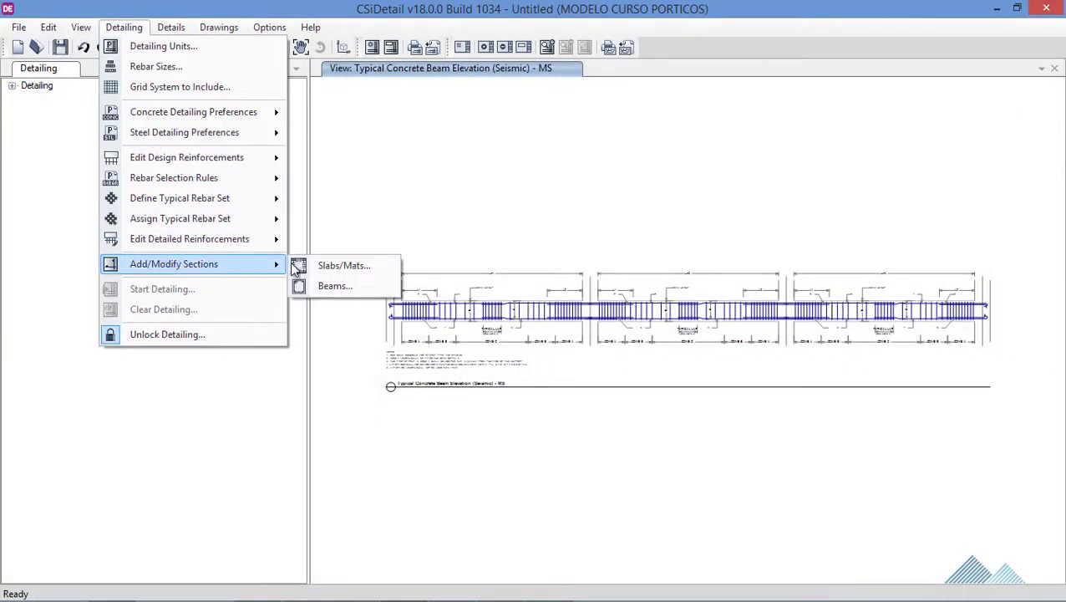
pyautogui.click(325, 284)
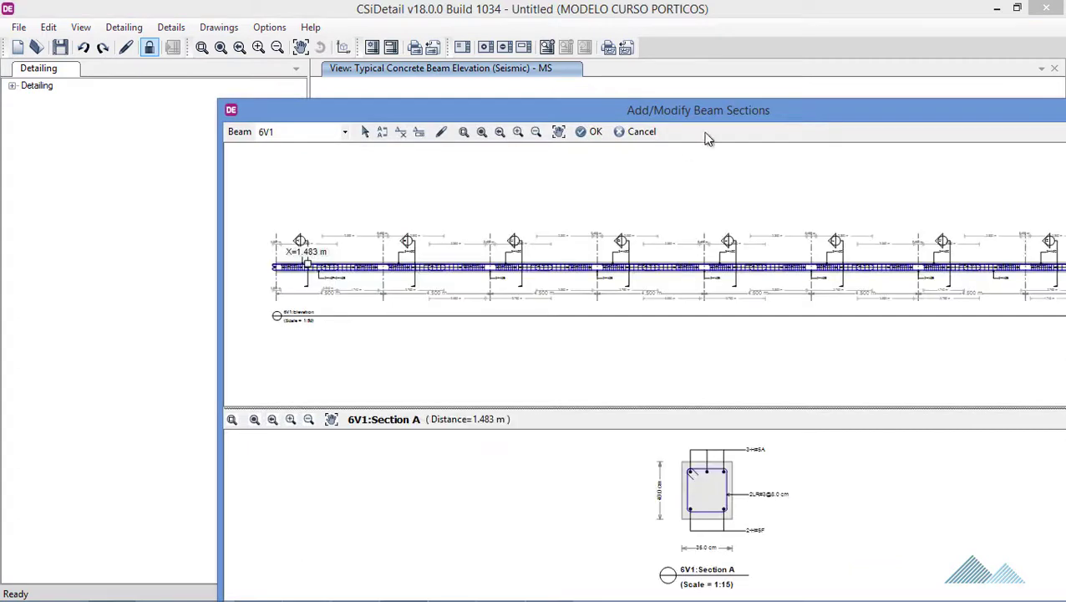
pyautogui.moveTo(706, 114); pyautogui.dragTo(506, 102)
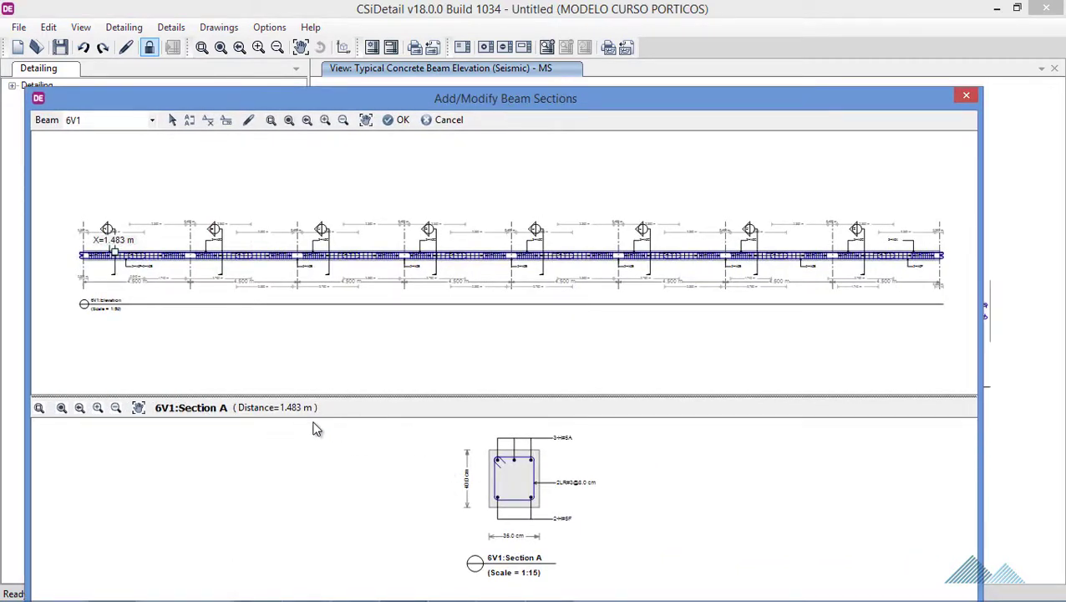
pyautogui.click(151, 121)
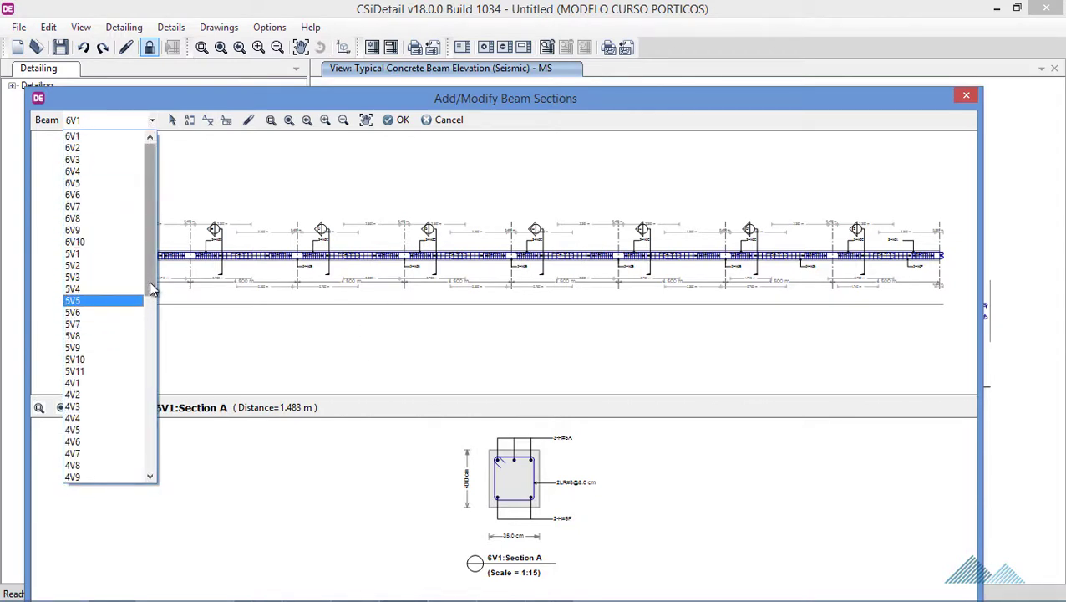
pyautogui.moveTo(152, 288); pyautogui.dragTo(126, 360)
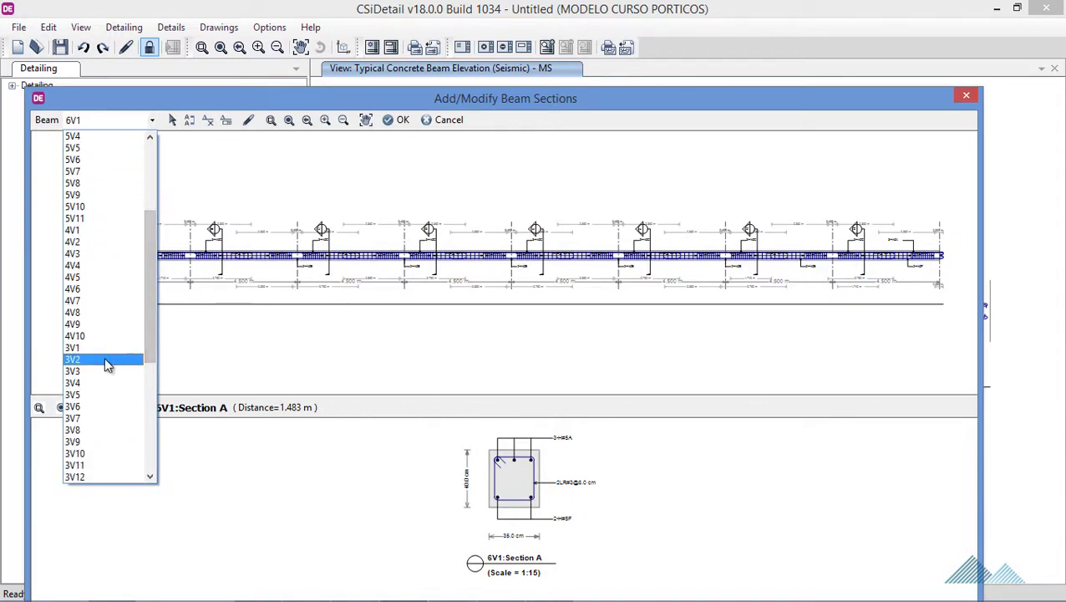
pyautogui.click(109, 360)
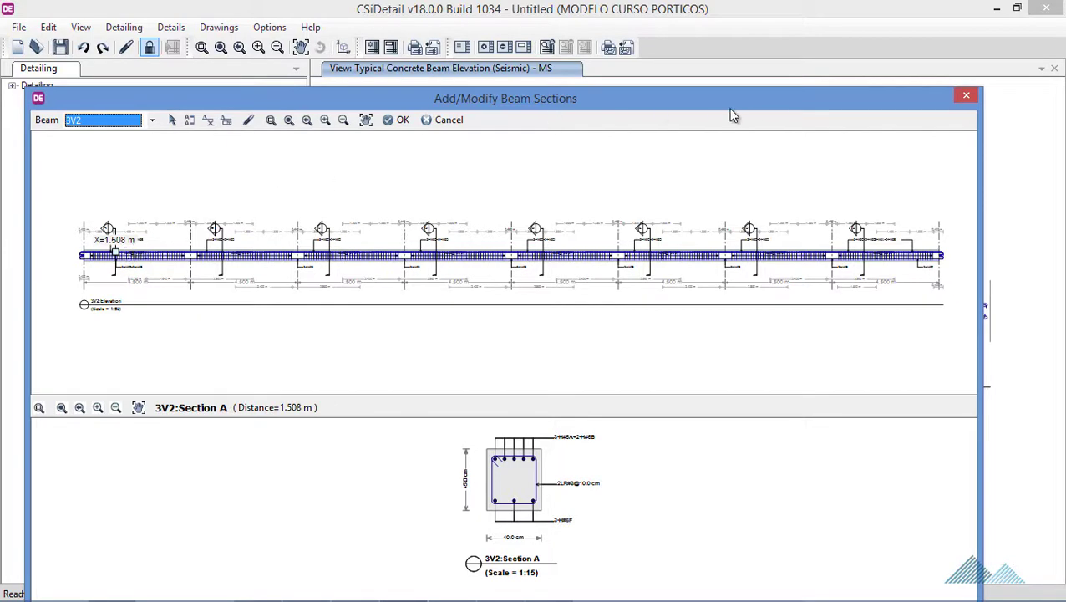
# - Slide 3V2's Section A cut through 0.884, 0.455, 2.765 and 1.016 m, ending at 2.336 m
pyautogui.moveTo(689, 95); pyautogui.dragTo(705, 72)
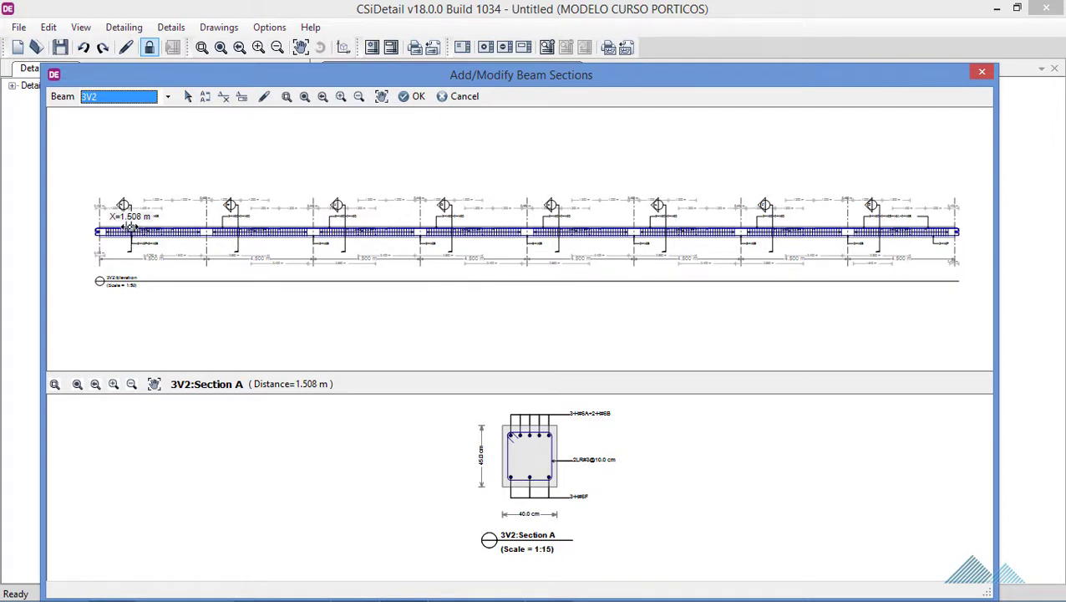
pyautogui.moveTo(131, 225); pyautogui.dragTo(118, 234)
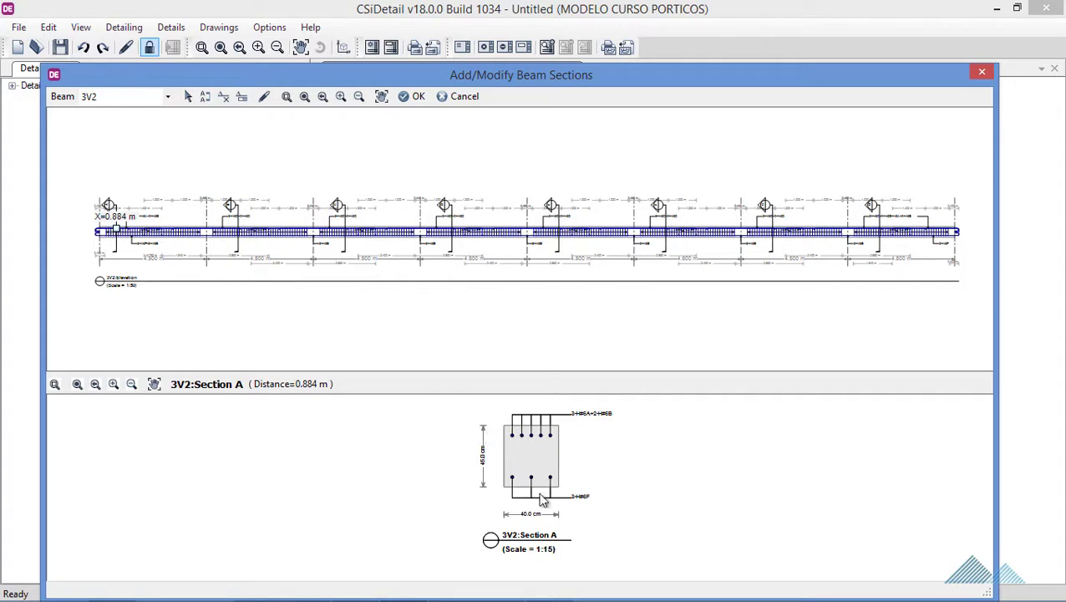
pyautogui.moveTo(113, 228)
pyautogui.mouseDown()
pyautogui.moveTo(102, 227)
pyautogui.moveTo(148, 228)
pyautogui.mouseUp()
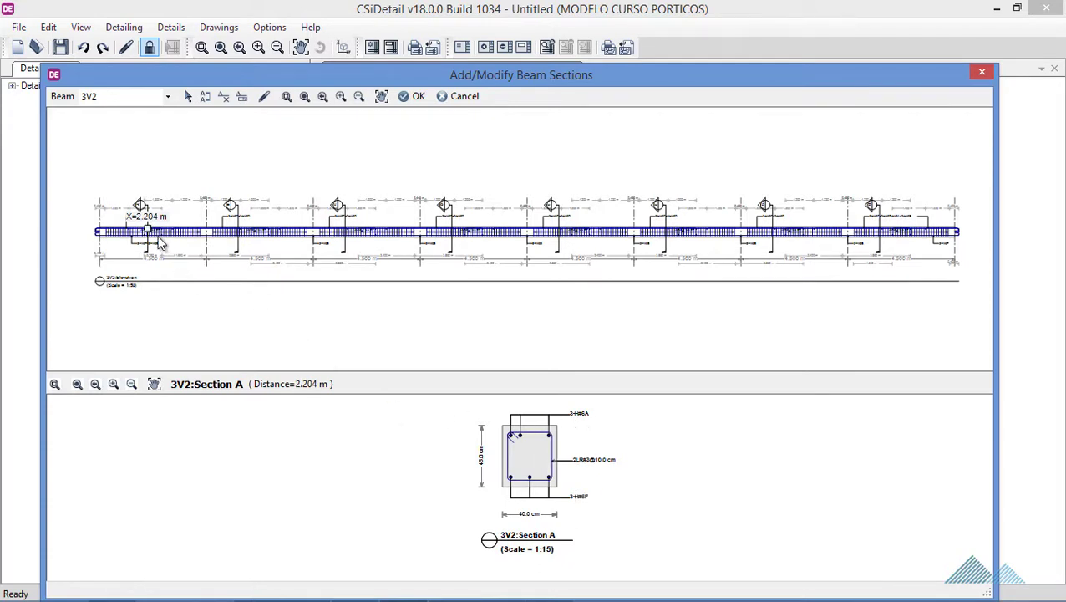
pyautogui.moveTo(151, 228); pyautogui.dragTo(169, 227)
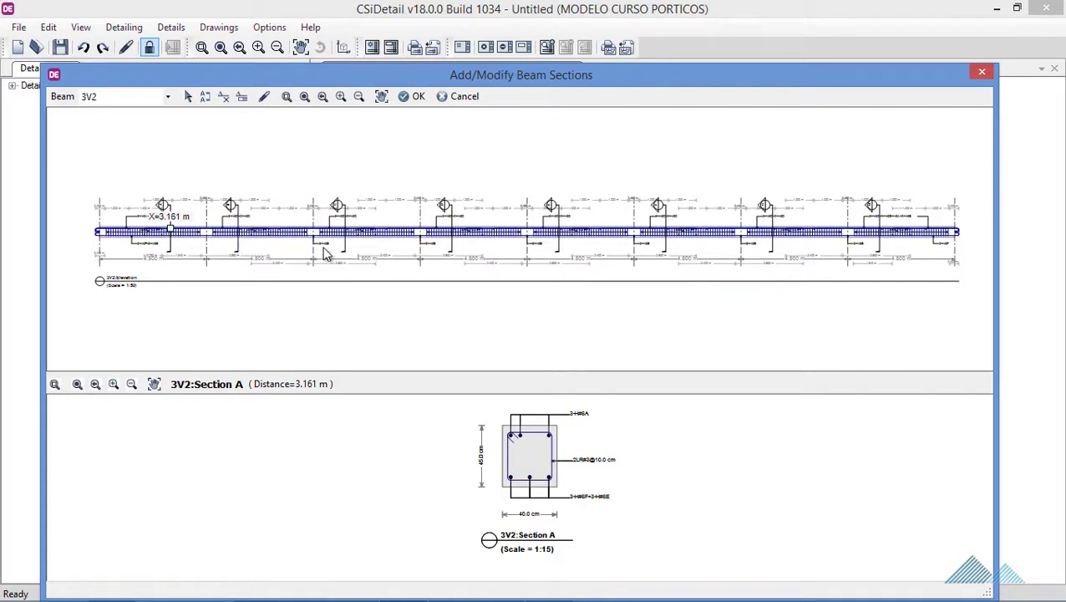
pyautogui.moveTo(155, 227); pyautogui.dragTo(121, 227)
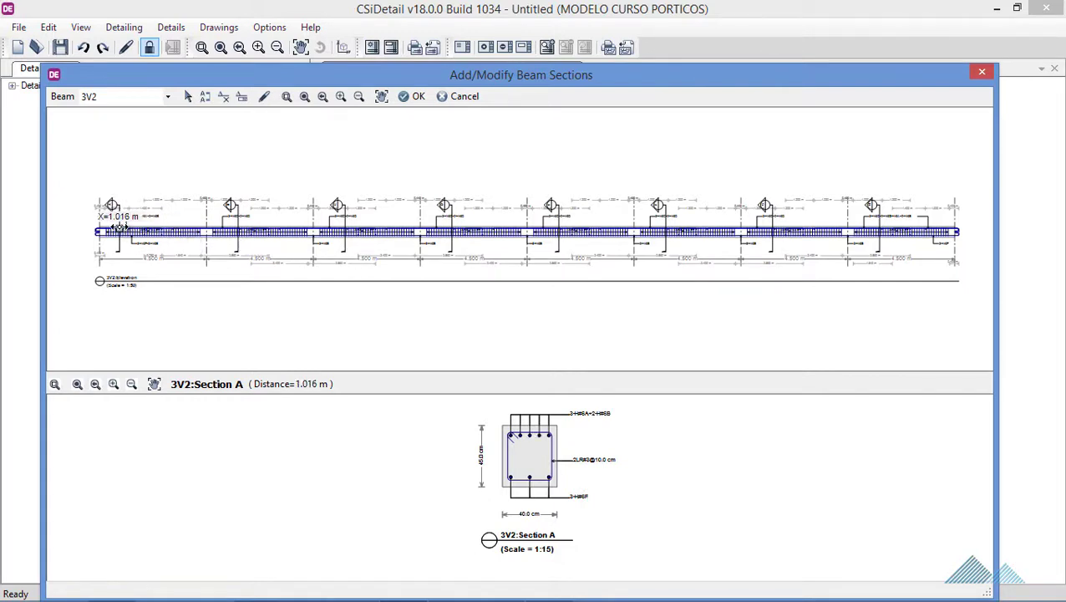
pyautogui.moveTo(121, 227); pyautogui.dragTo(149, 226)
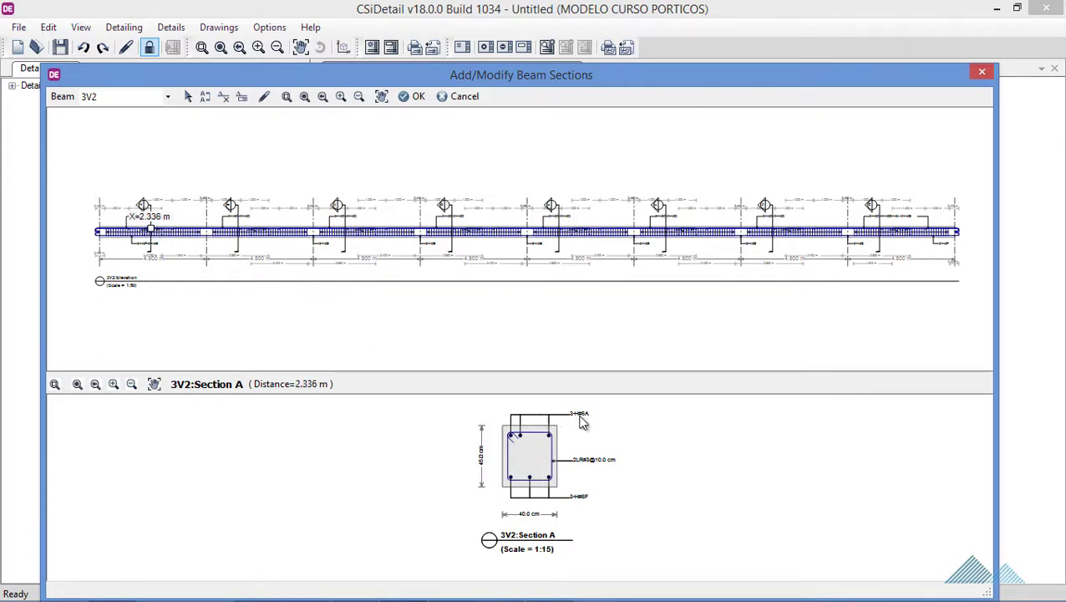
# - Browse the beam list, then close the beam sections editor and the Detailing menu
pyautogui.scroll(1, 880, 400)
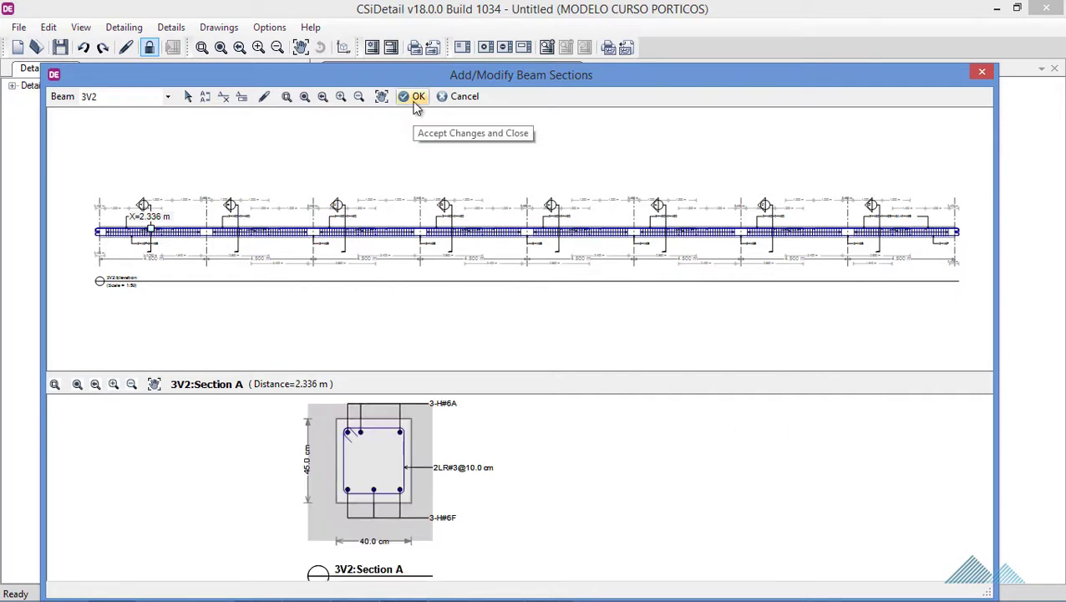
pyautogui.click(167, 100)
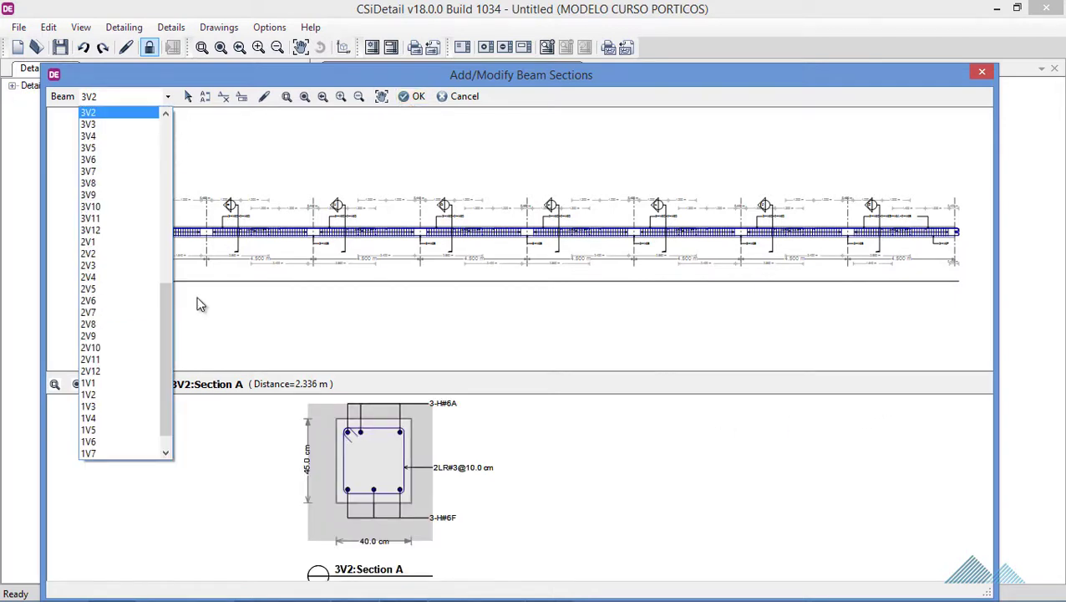
pyautogui.moveTo(163, 309); pyautogui.dragTo(169, 134)
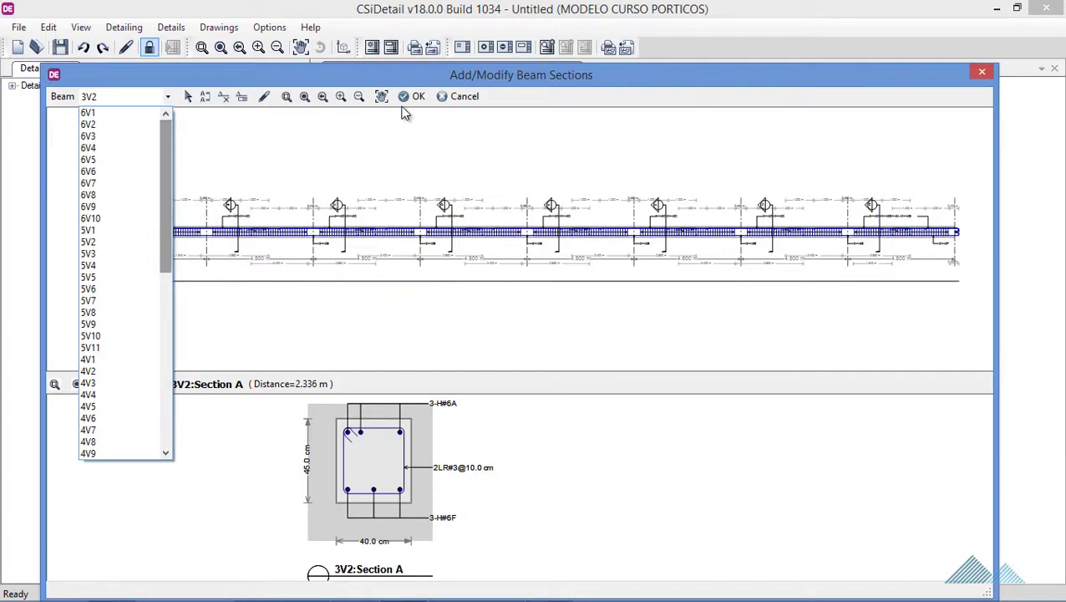
pyautogui.click(427, 101)
pyautogui.click(455, 98)
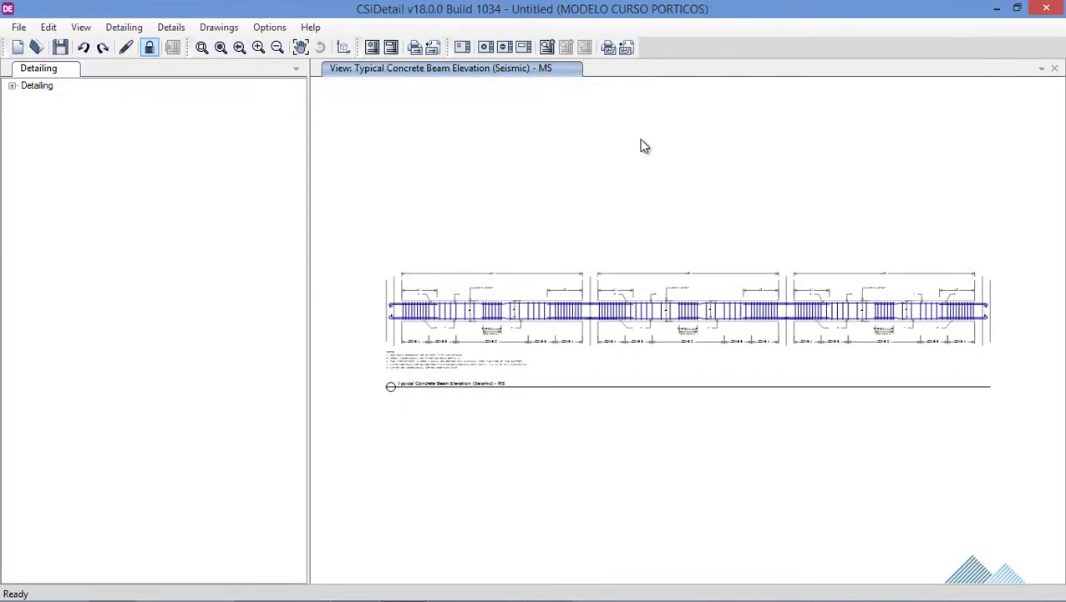
pyautogui.click(124, 27)
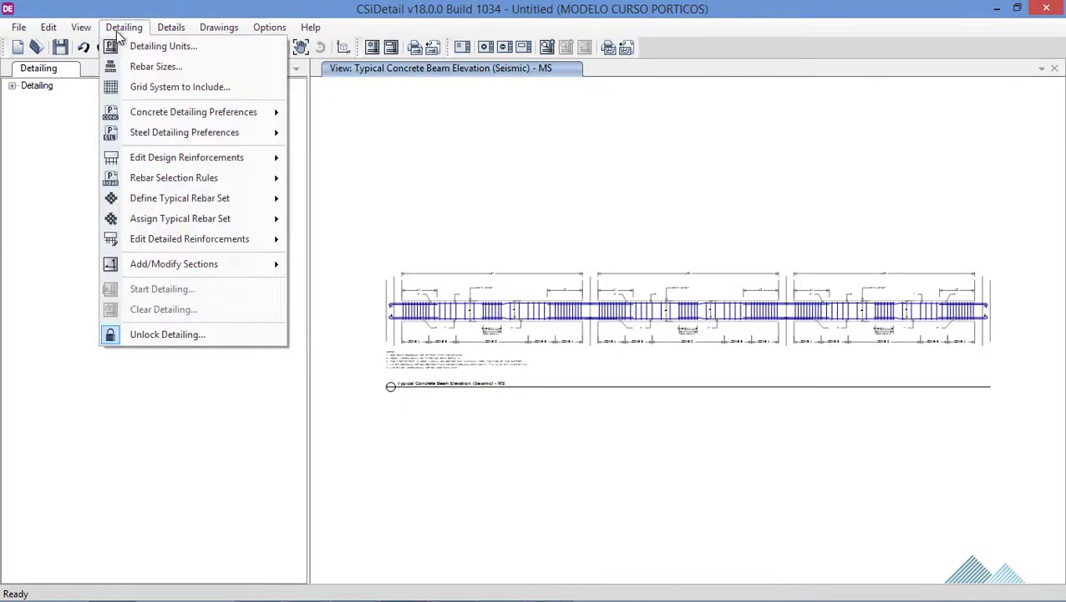
pyautogui.click(124, 26)
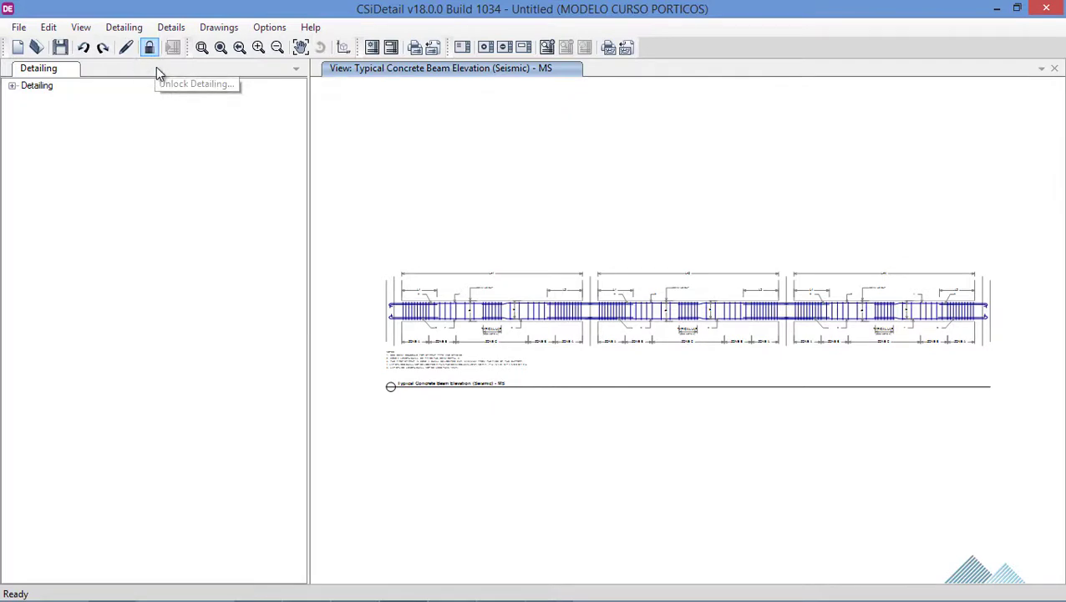